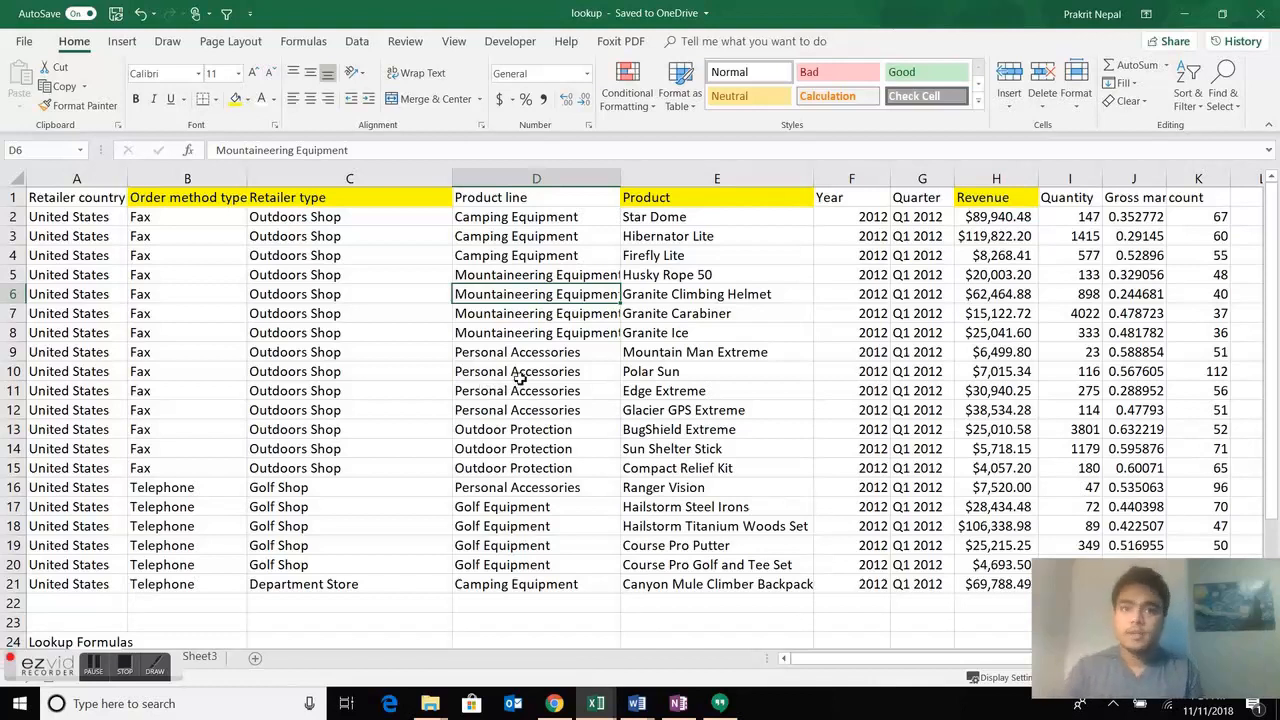
left_click(561, 335)
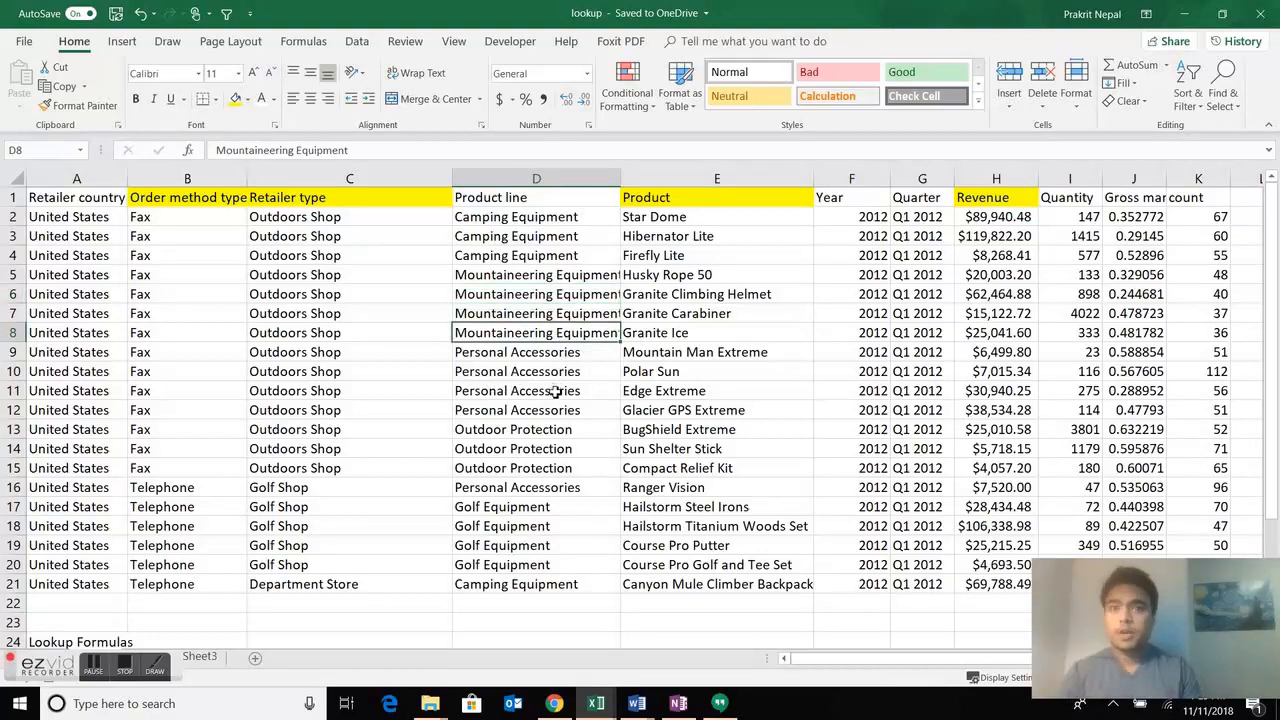
left_click(487, 428)
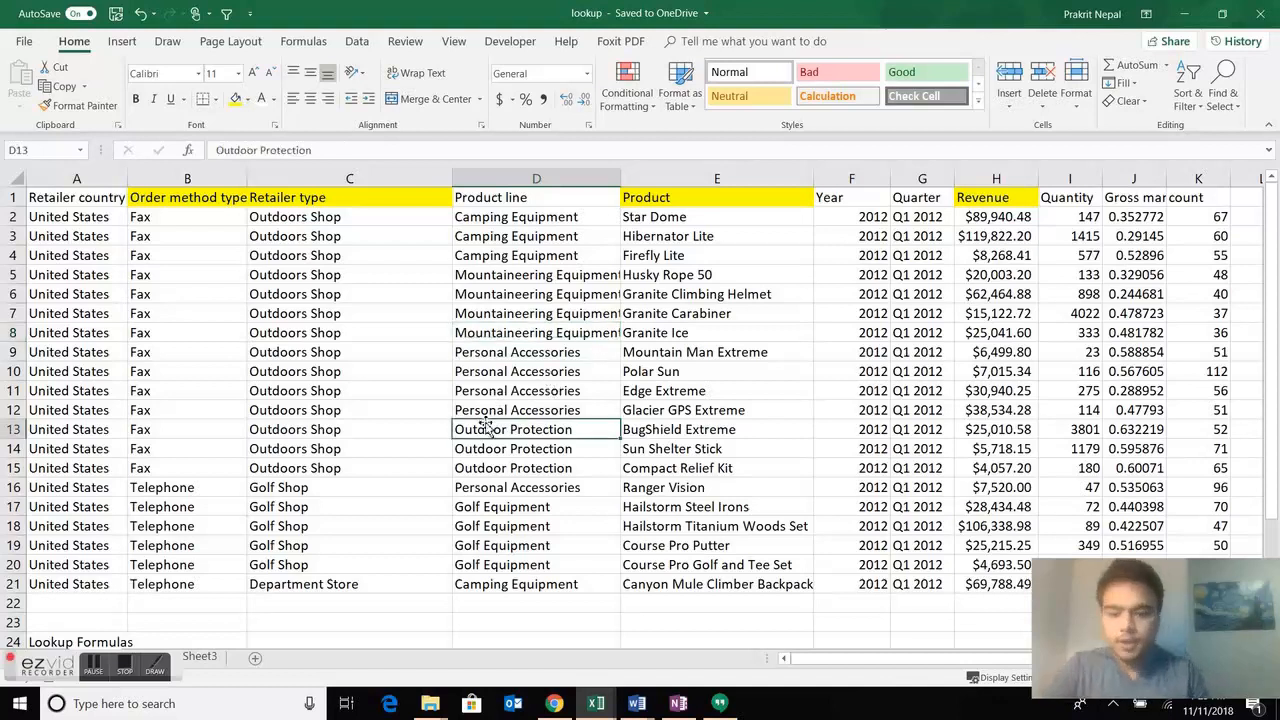
Start a VLOOKUP formula in cell D27 under Result (Vlookup), using C27 as the lookup value.
scroll(495, 460, "down", 2)
scroll(495, 460, "down", 1)
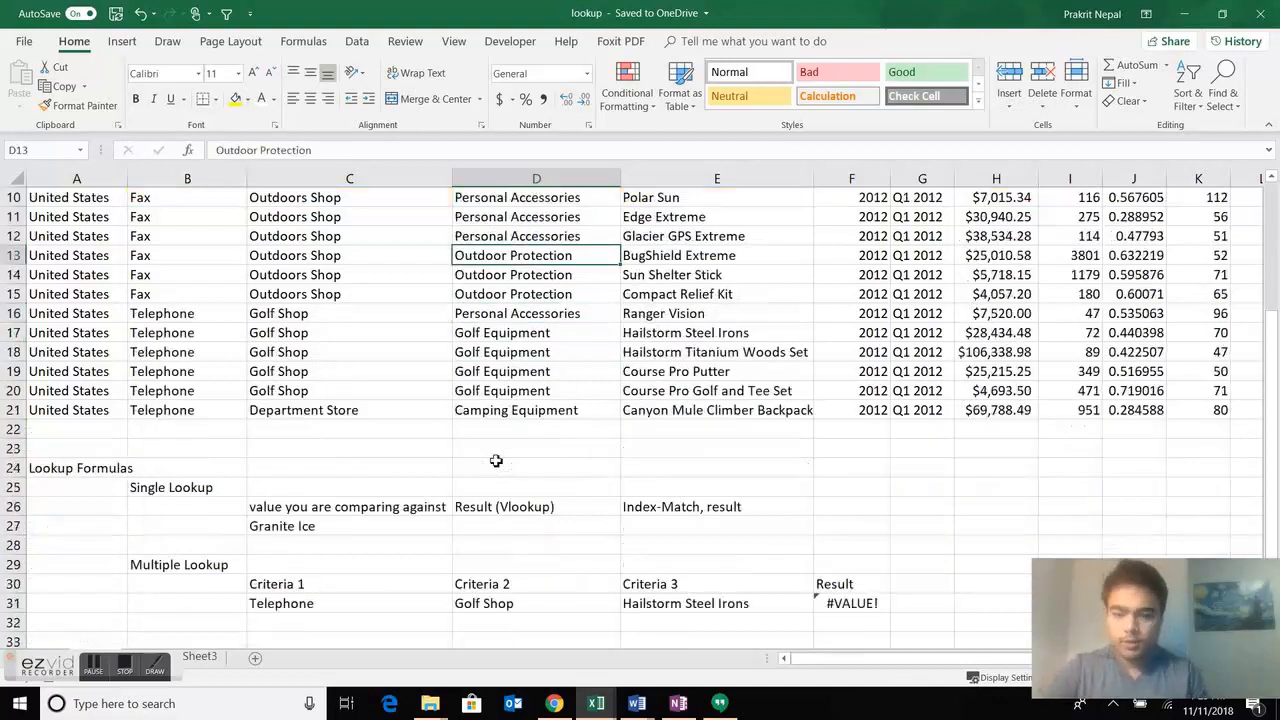
left_click(510, 528)
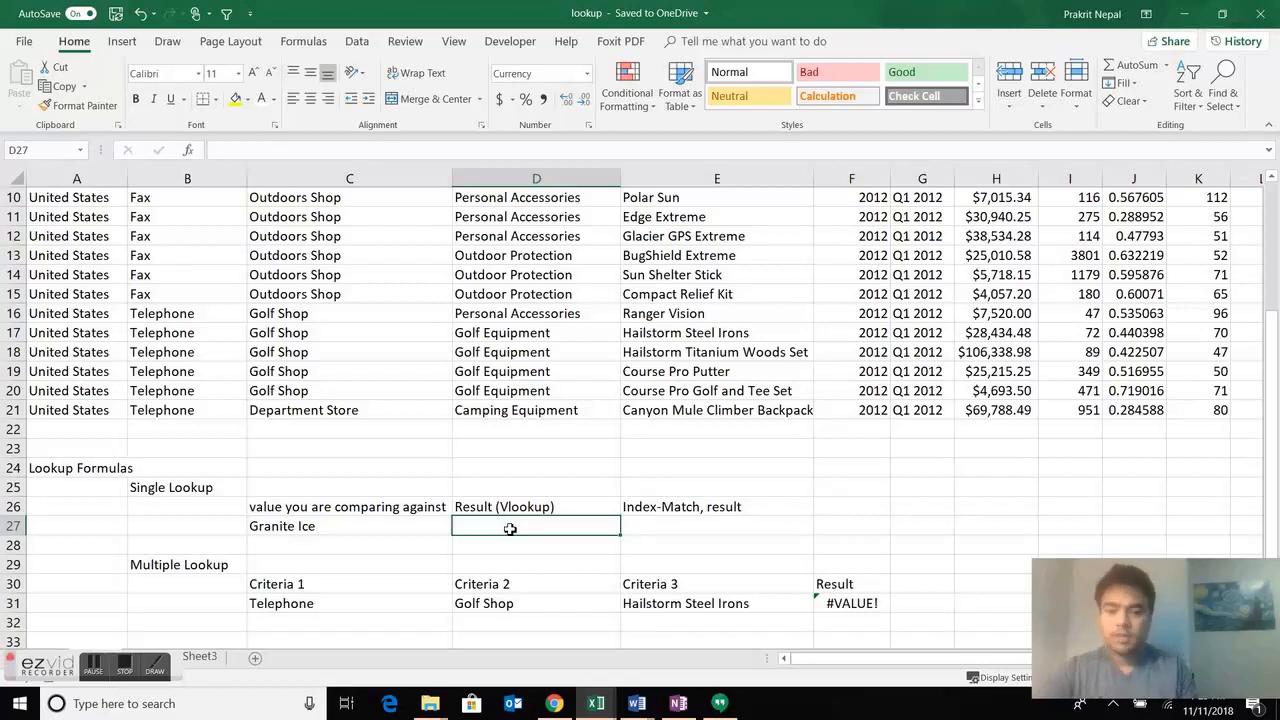
left_click(355, 530)
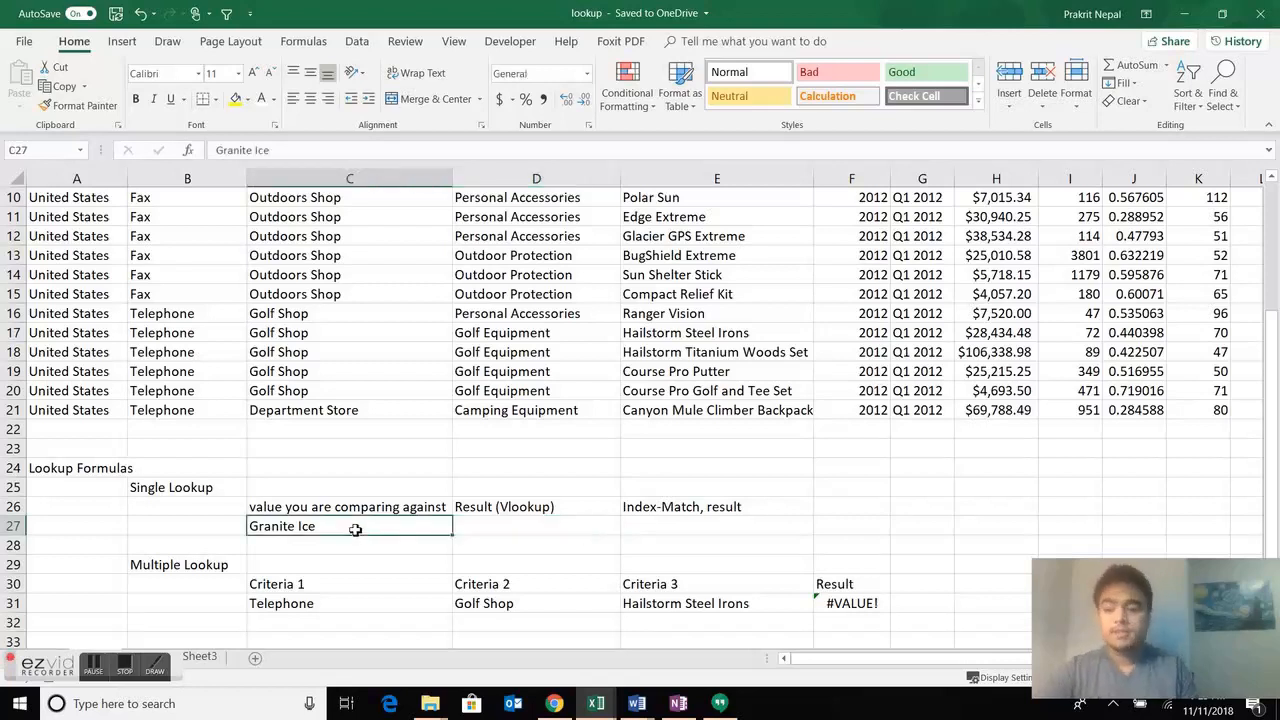
left_click(508, 528)
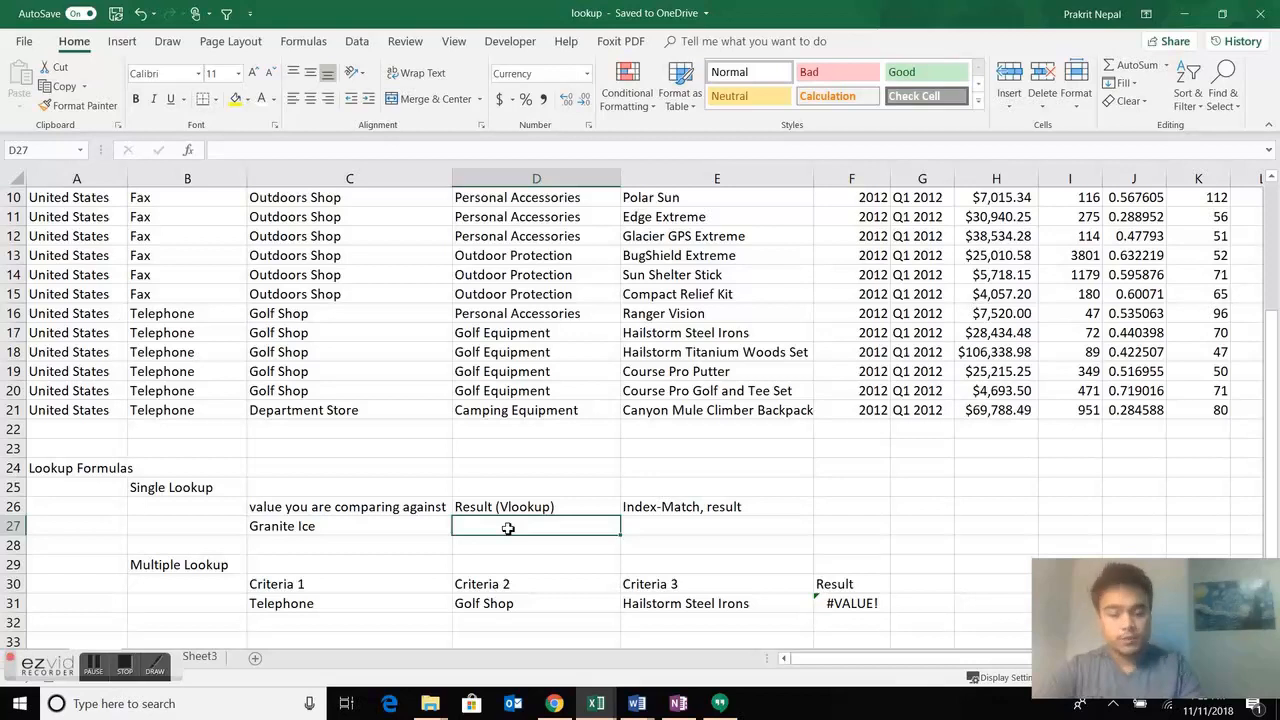
type("=vlooku")
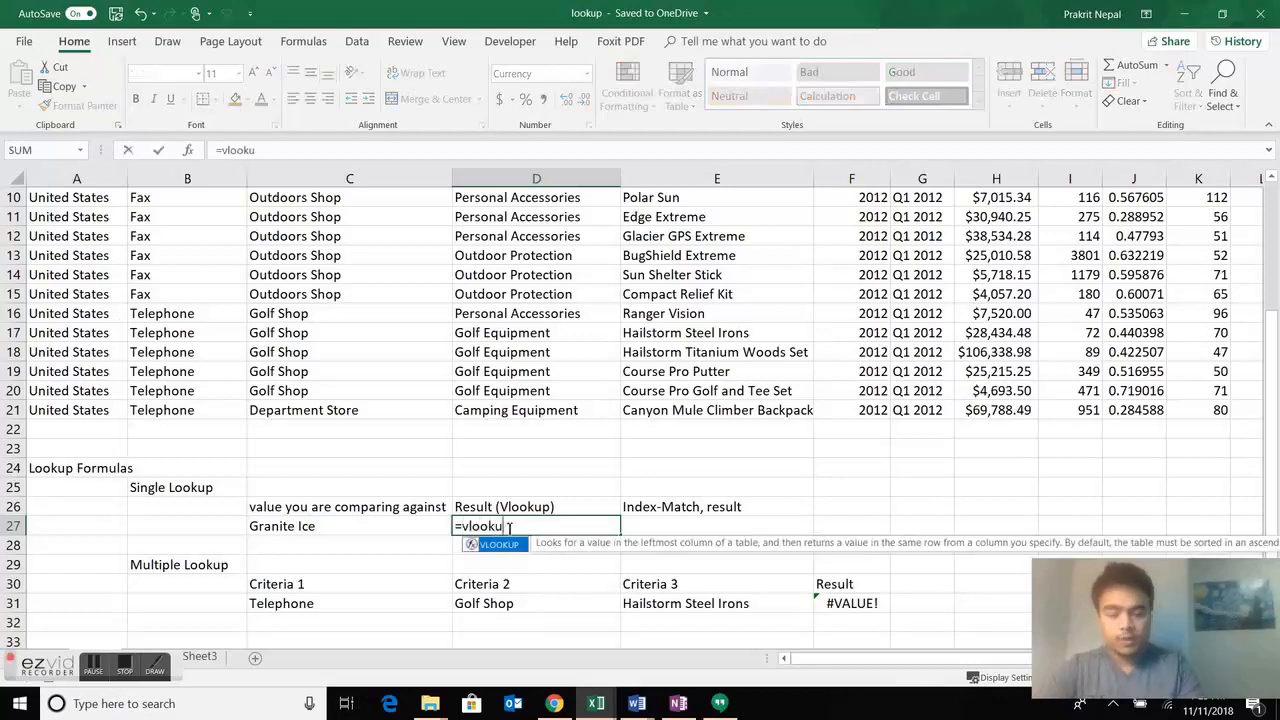
type("p(")
key("Left")
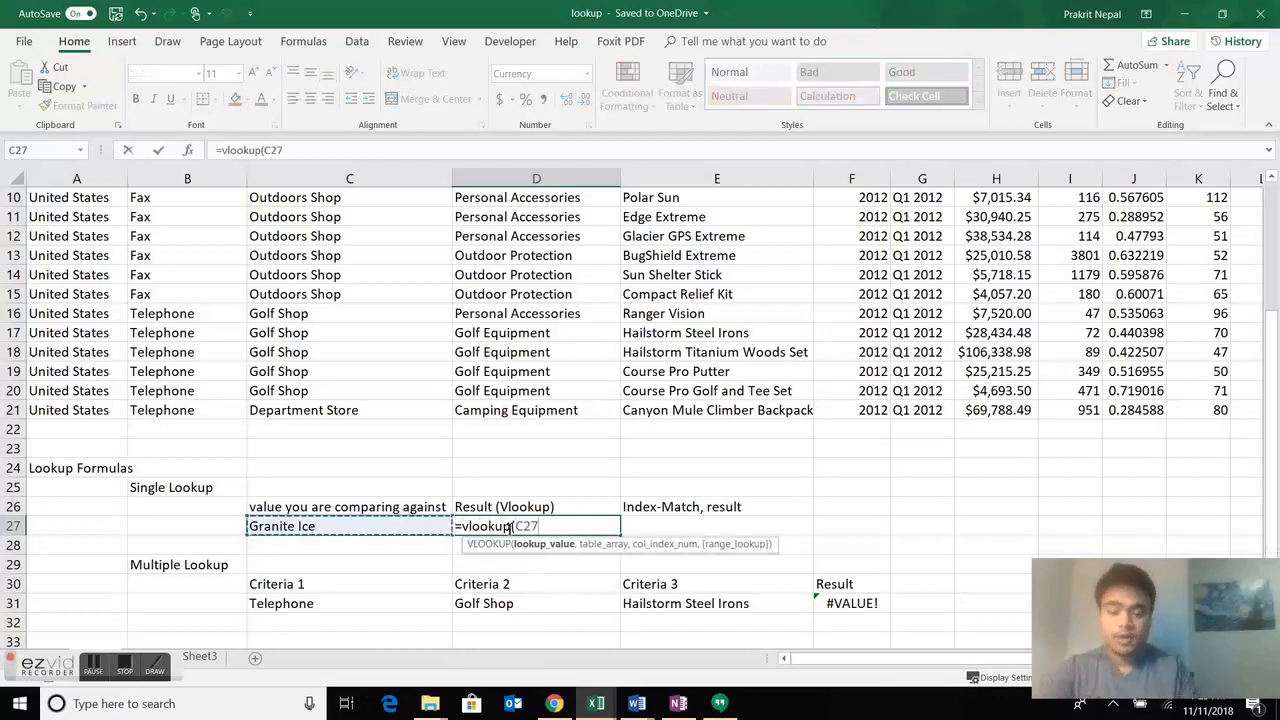
Set the VLOOKUP table array to E1:H21, covering the Product through Revenue columns.
type(",")
key("Right")
key("Right")
key("Right")
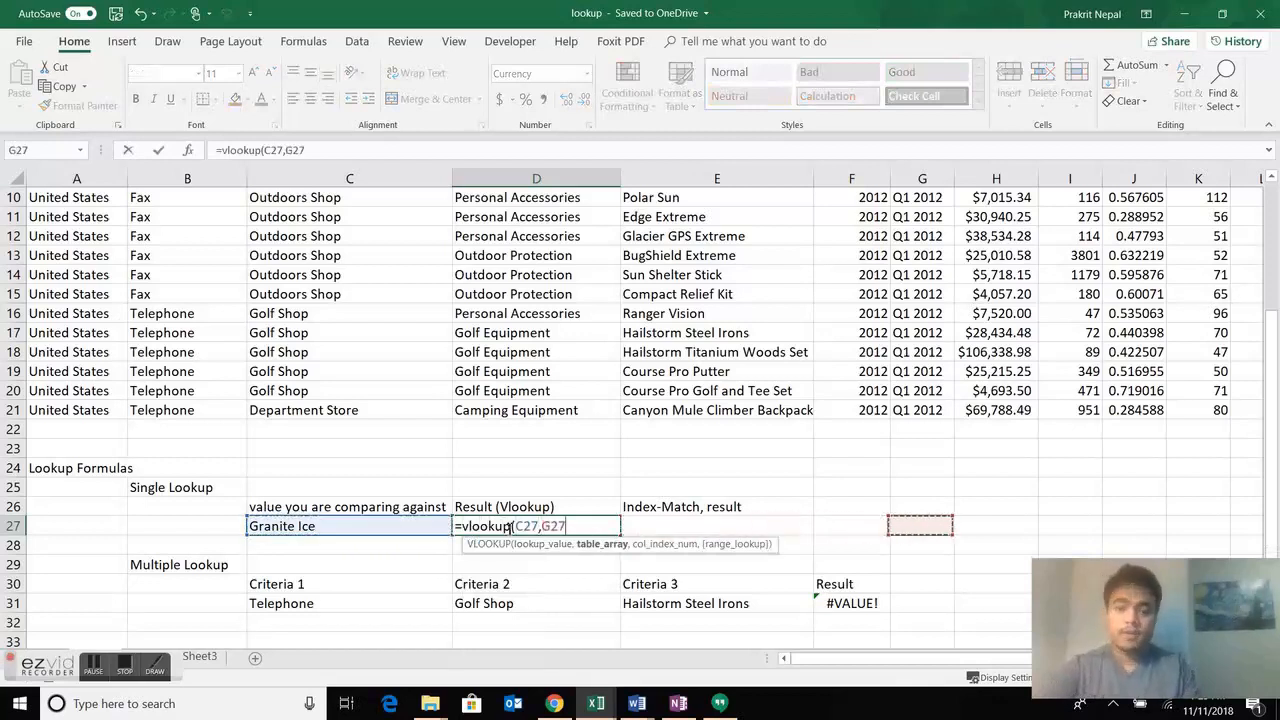
key("Left")
key("Up")
key("Up")
key("Left")
key("Up")
key("Up")
key("Up")
key("Up")
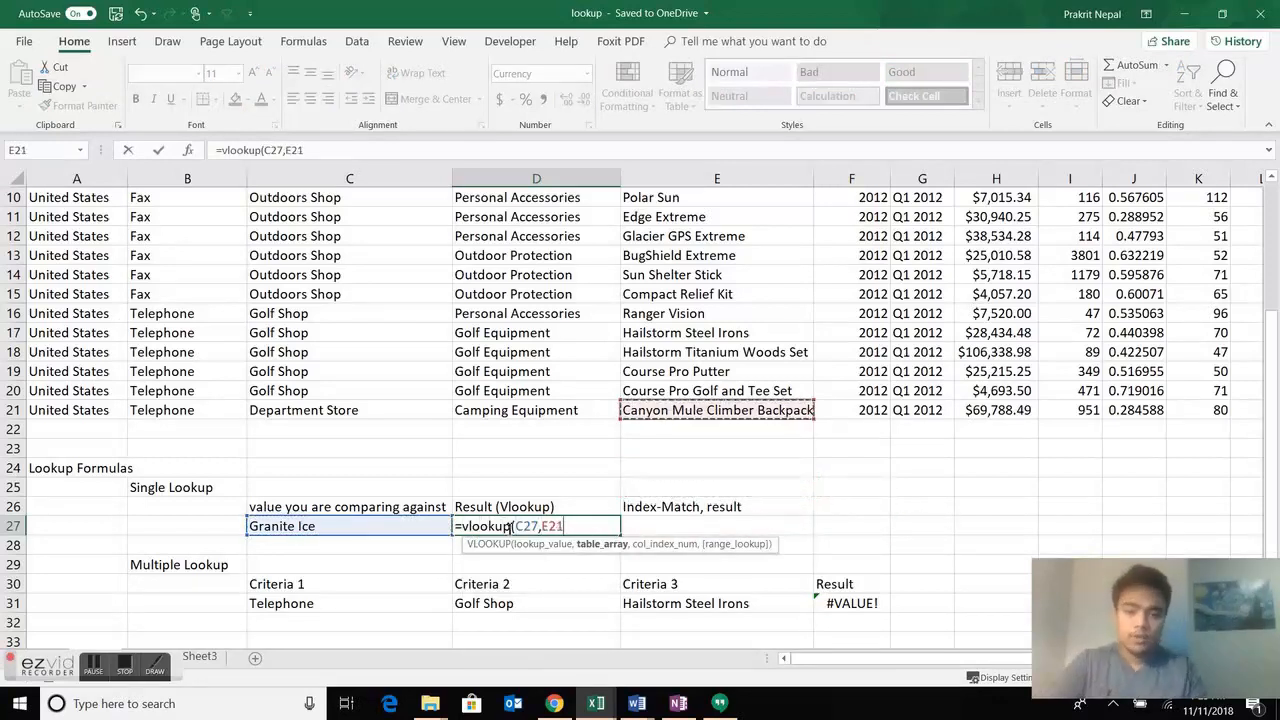
key("ctrl+shift+Up")
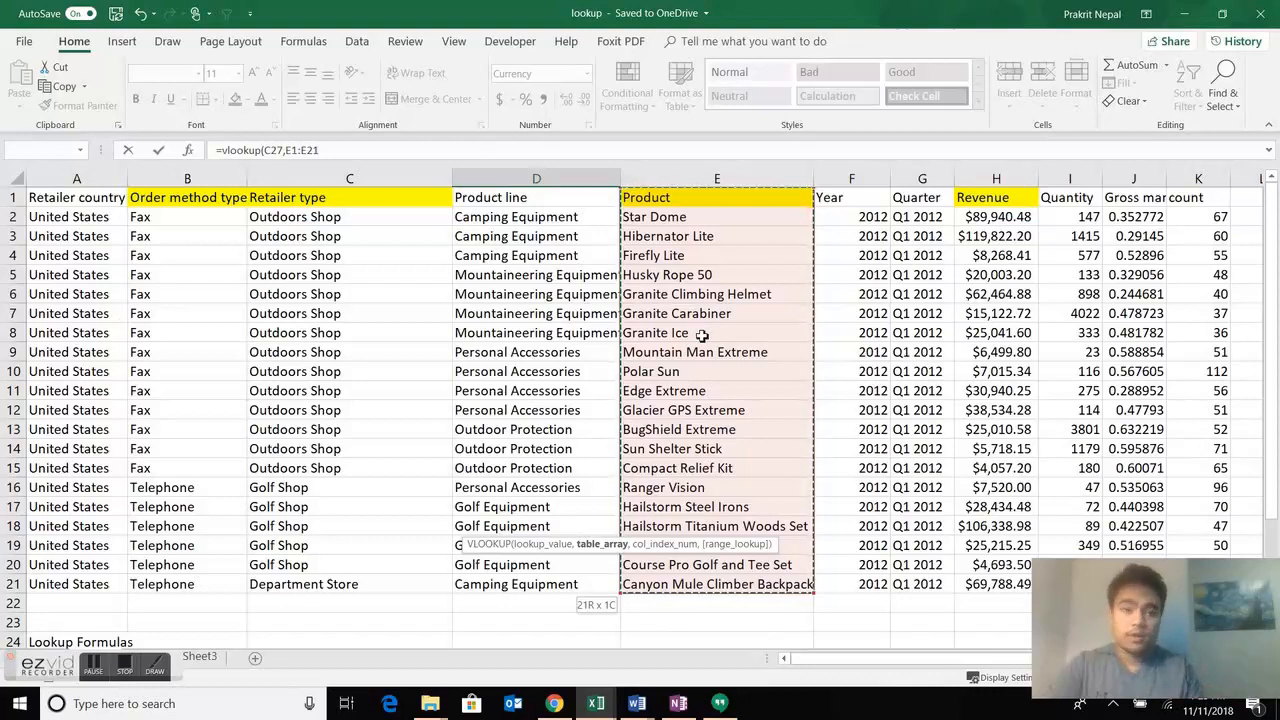
key("shift+Right")
key("shift+Right")
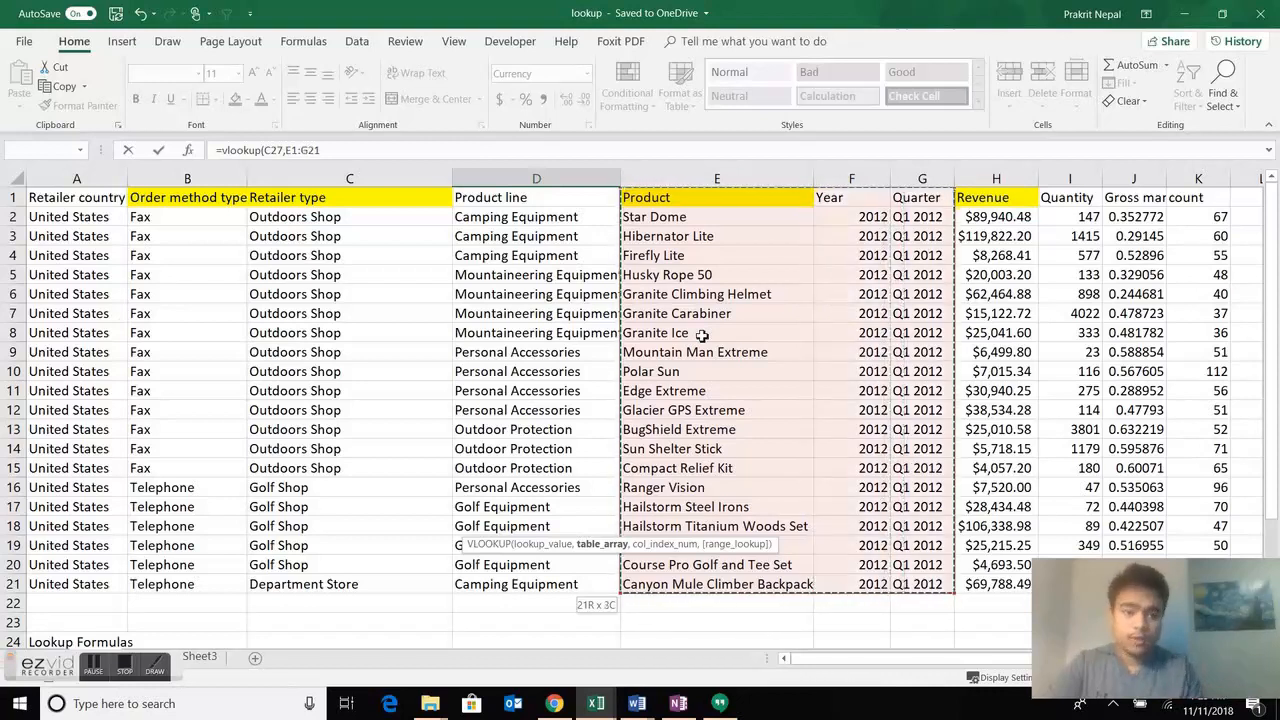
key("shift+Right")
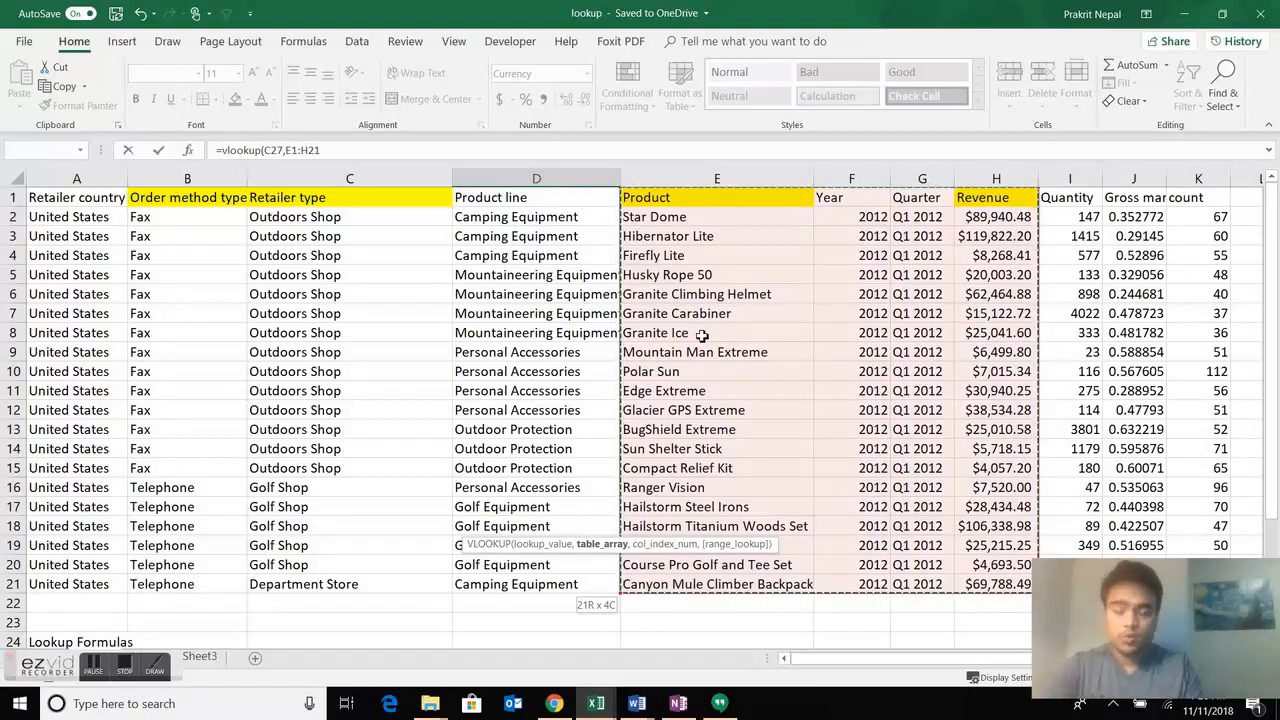
Complete the VLOOKUP formula with column index 4 and range lookup 0, and enter it in D27.
type(",")
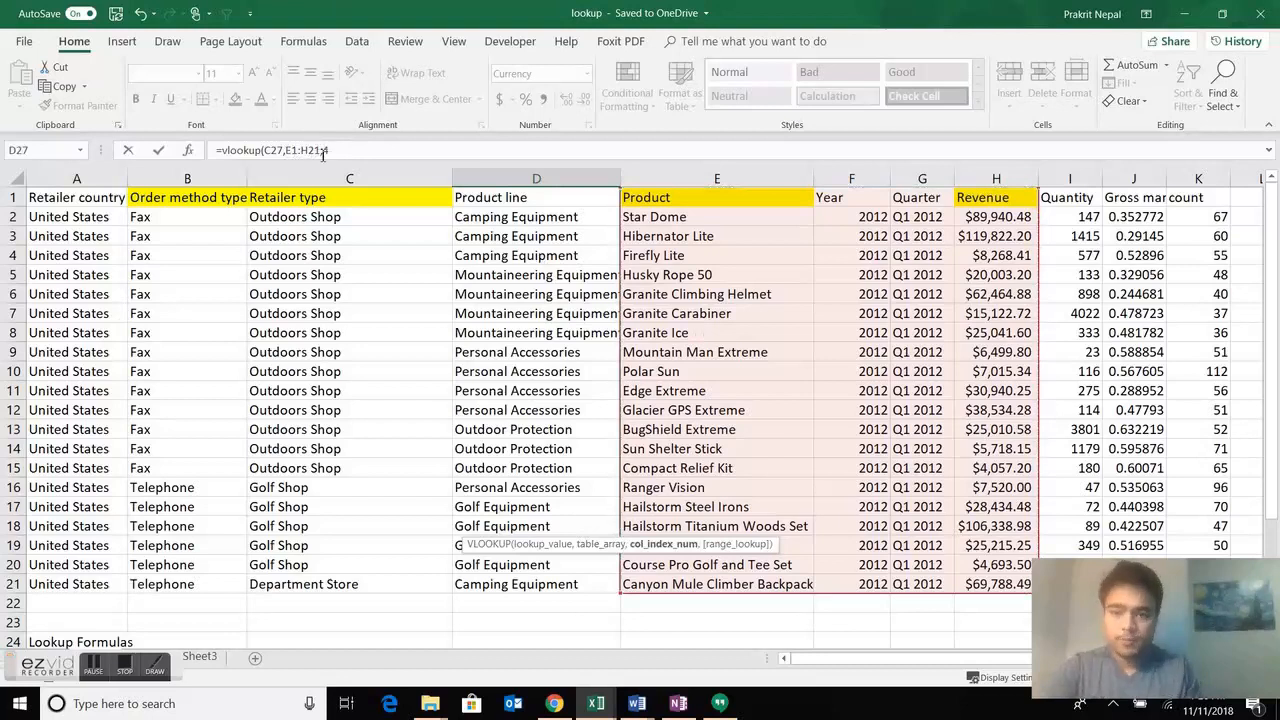
type("4,0")
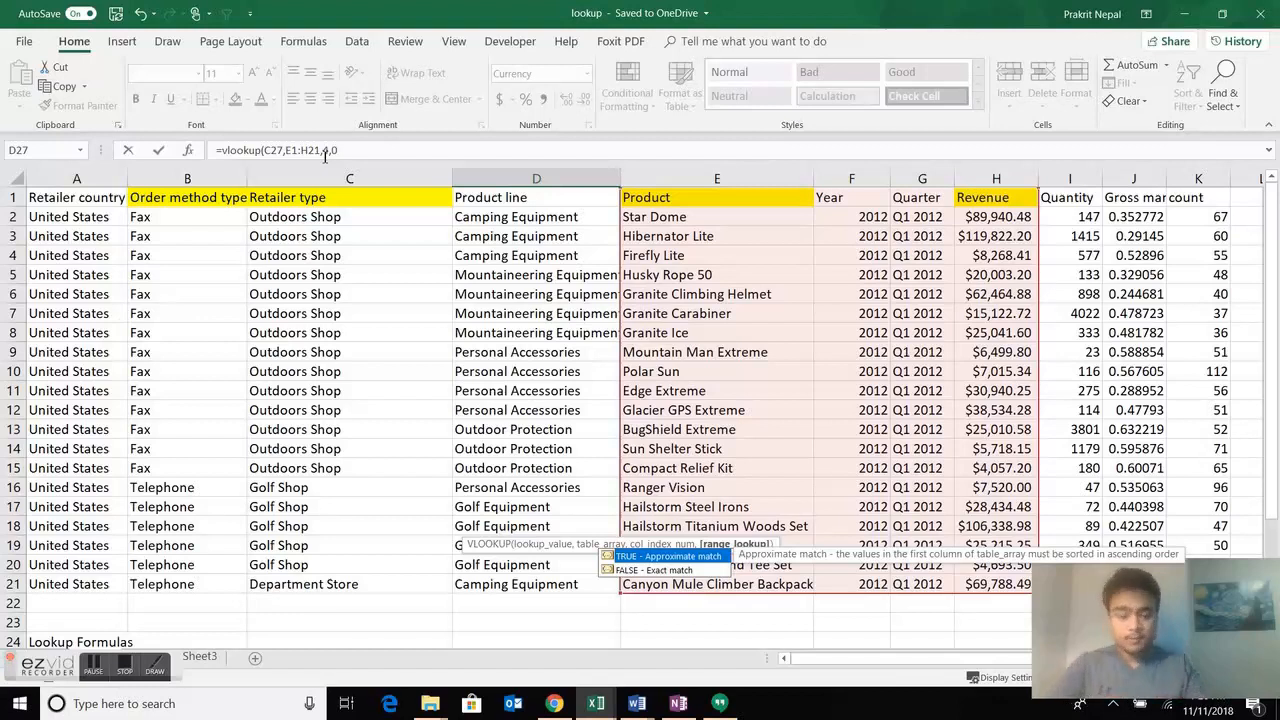
type(")")
key("ctrl+Return")
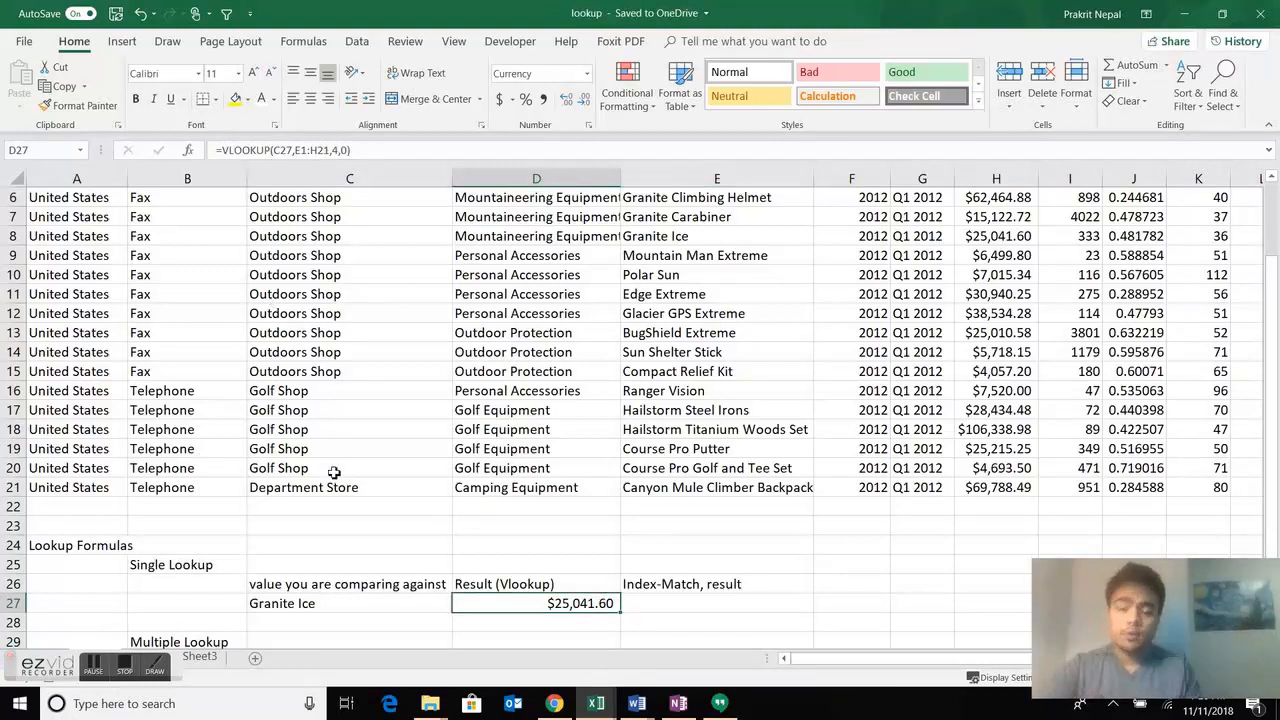
Replace the lookup value in C27 with "Ice pops" to test a product missing from the table.
key("Left")
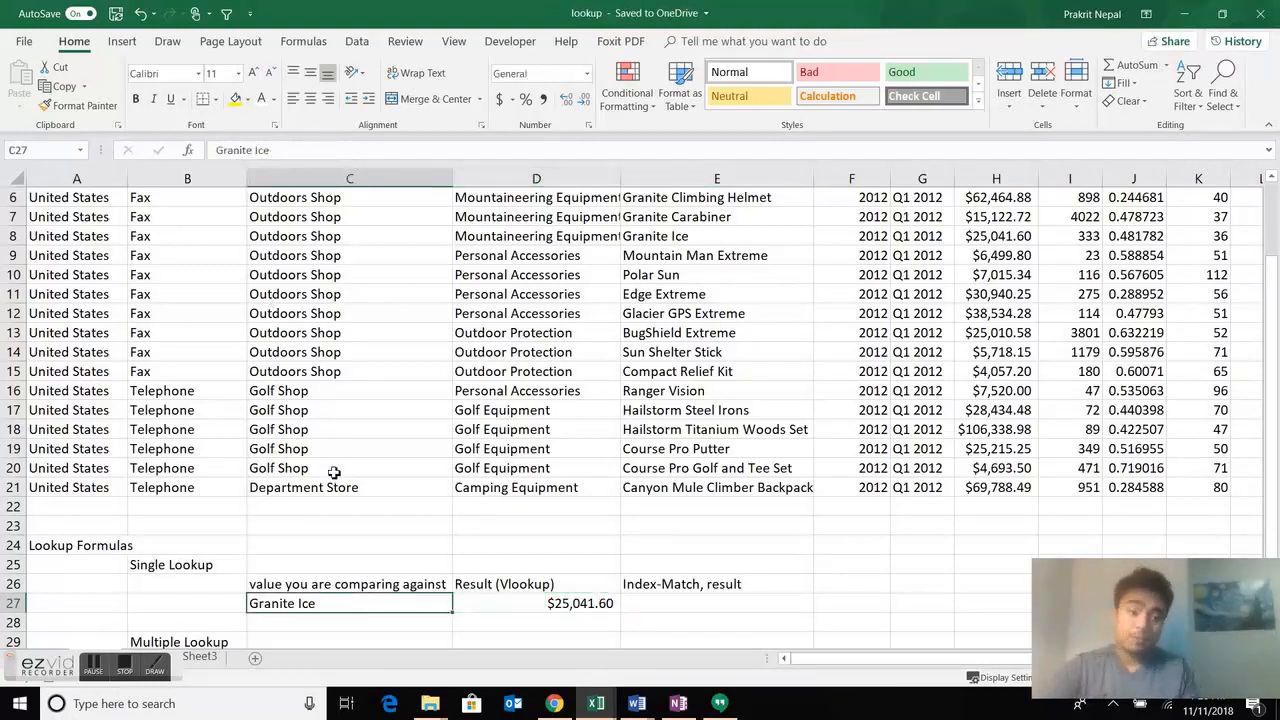
type("Ice pops")
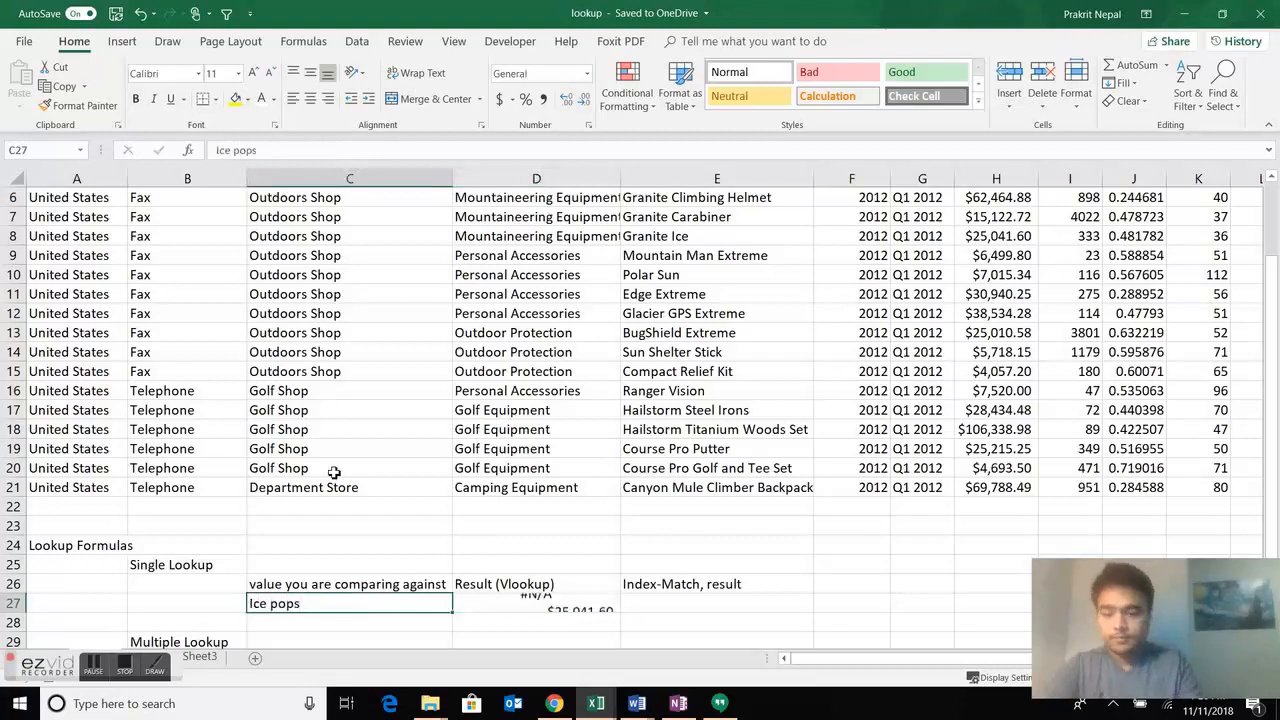
key("Return")
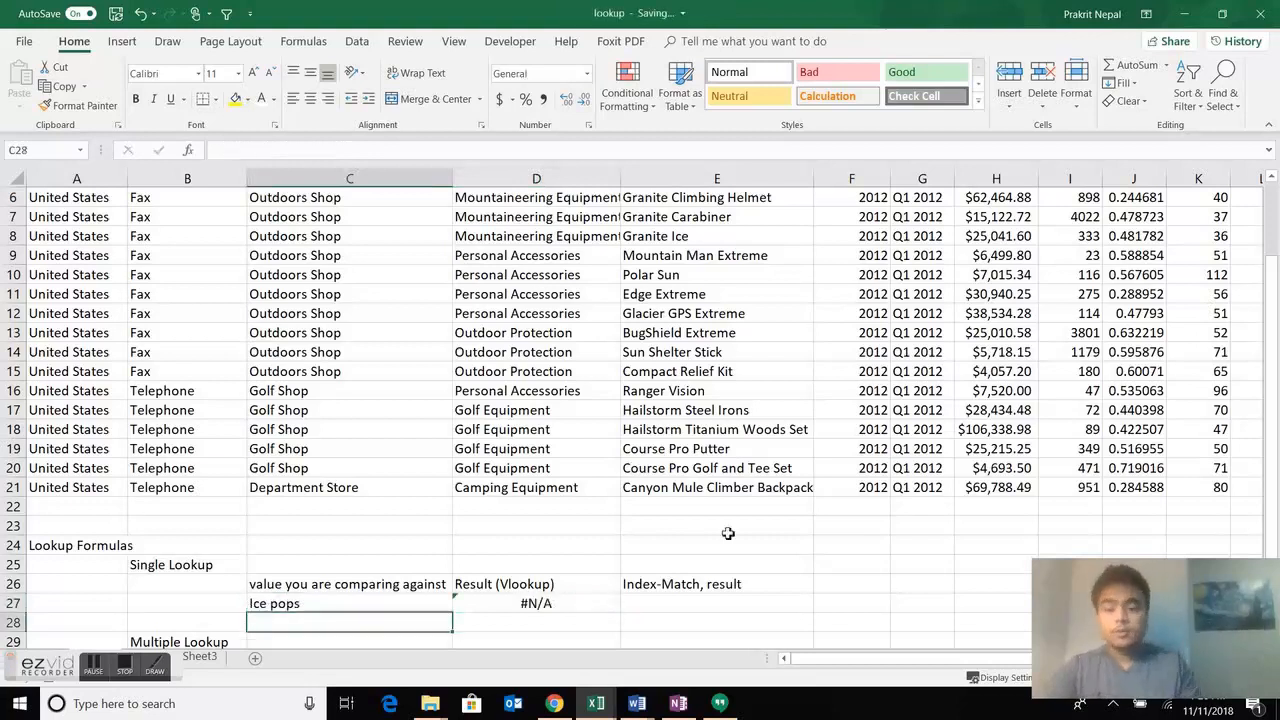
Wrap the VLOOKUP formula in D27 in IFERROR with 0 as the value if error.
left_click(592, 608)
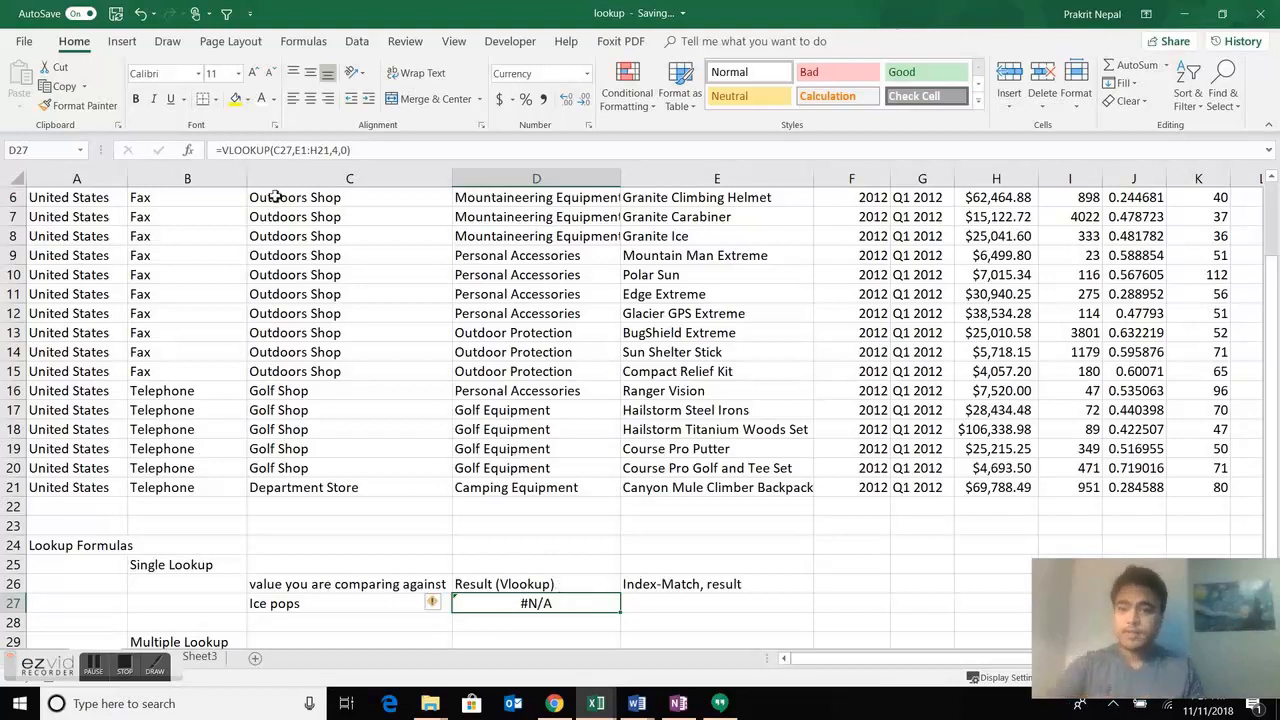
left_click(226, 150)
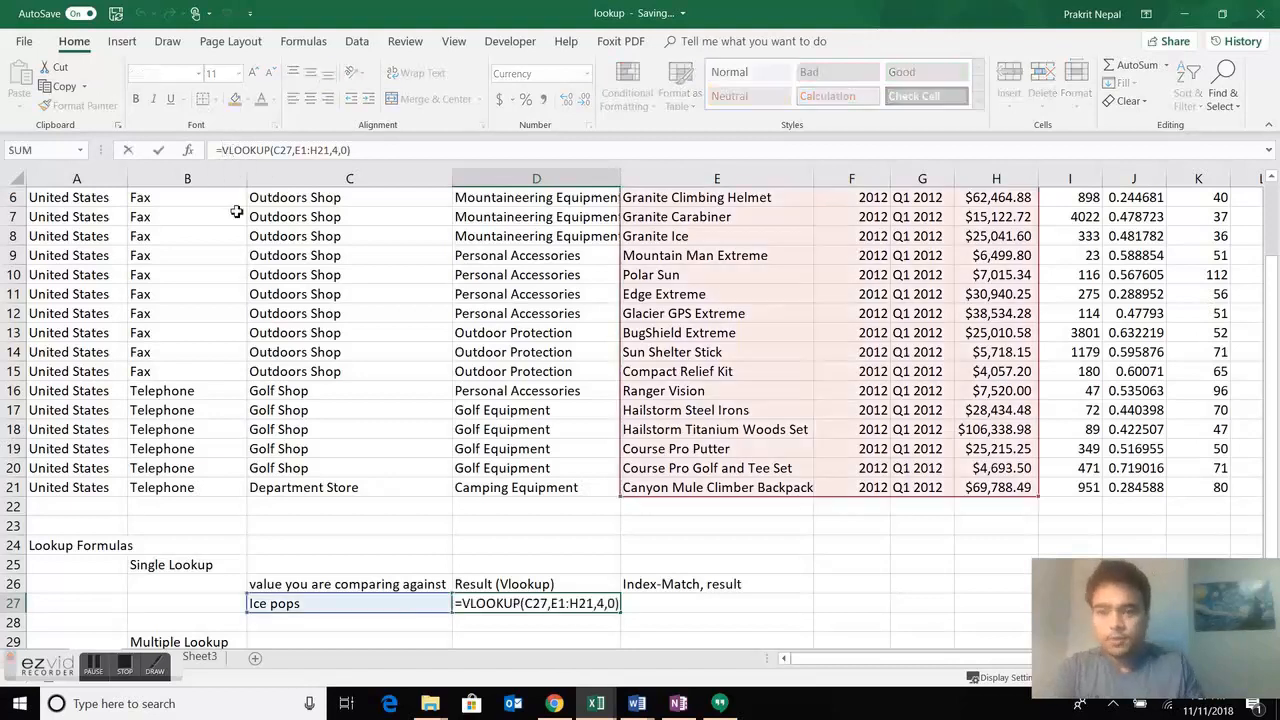
type("iferror")
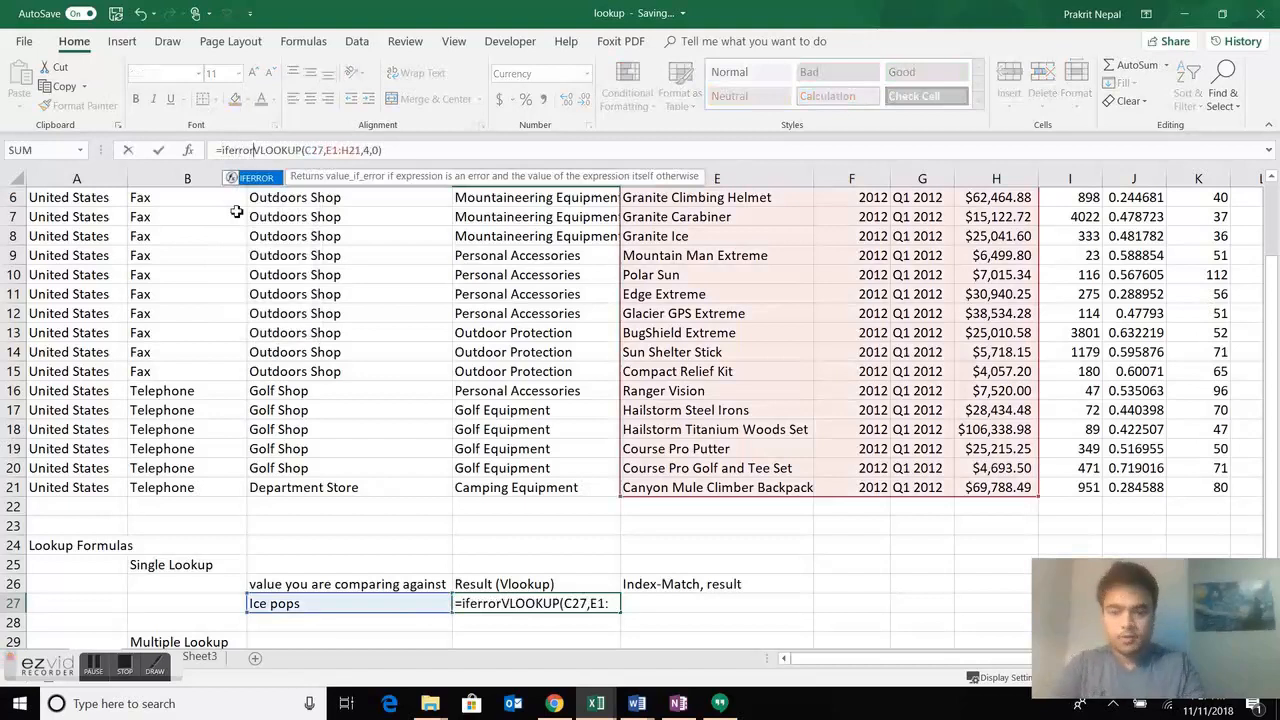
type("(")
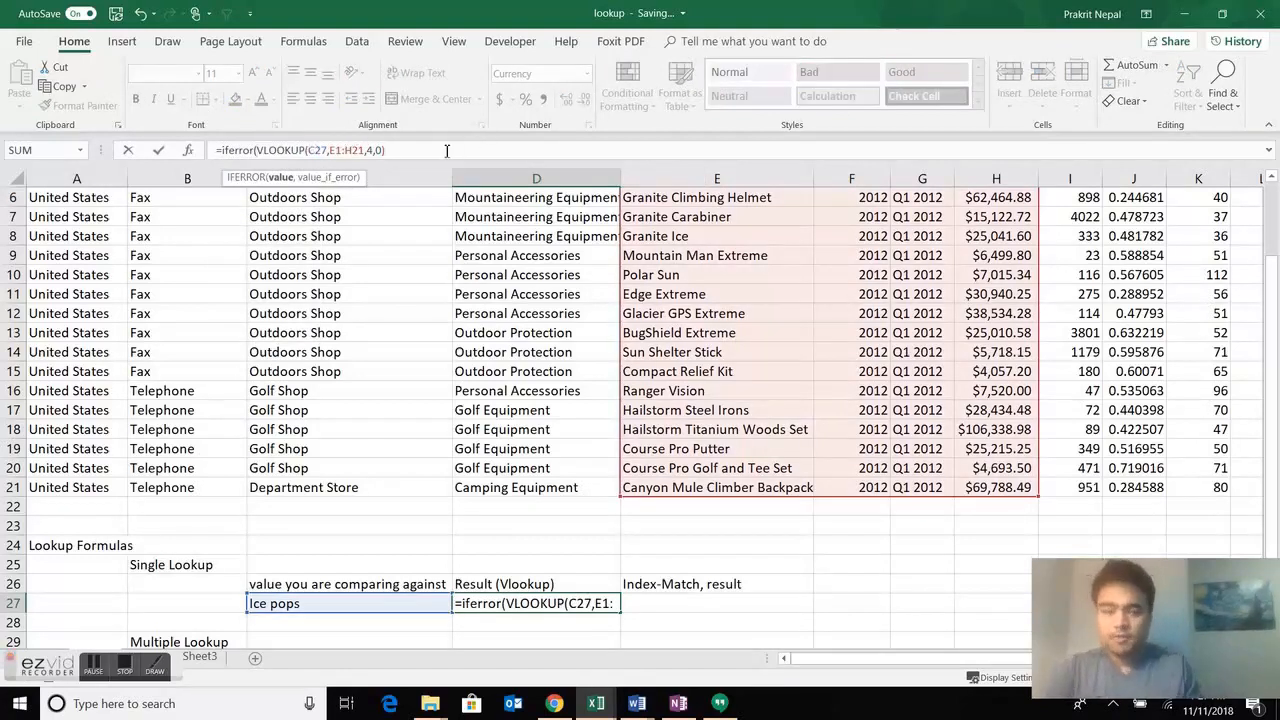
type(",0)")
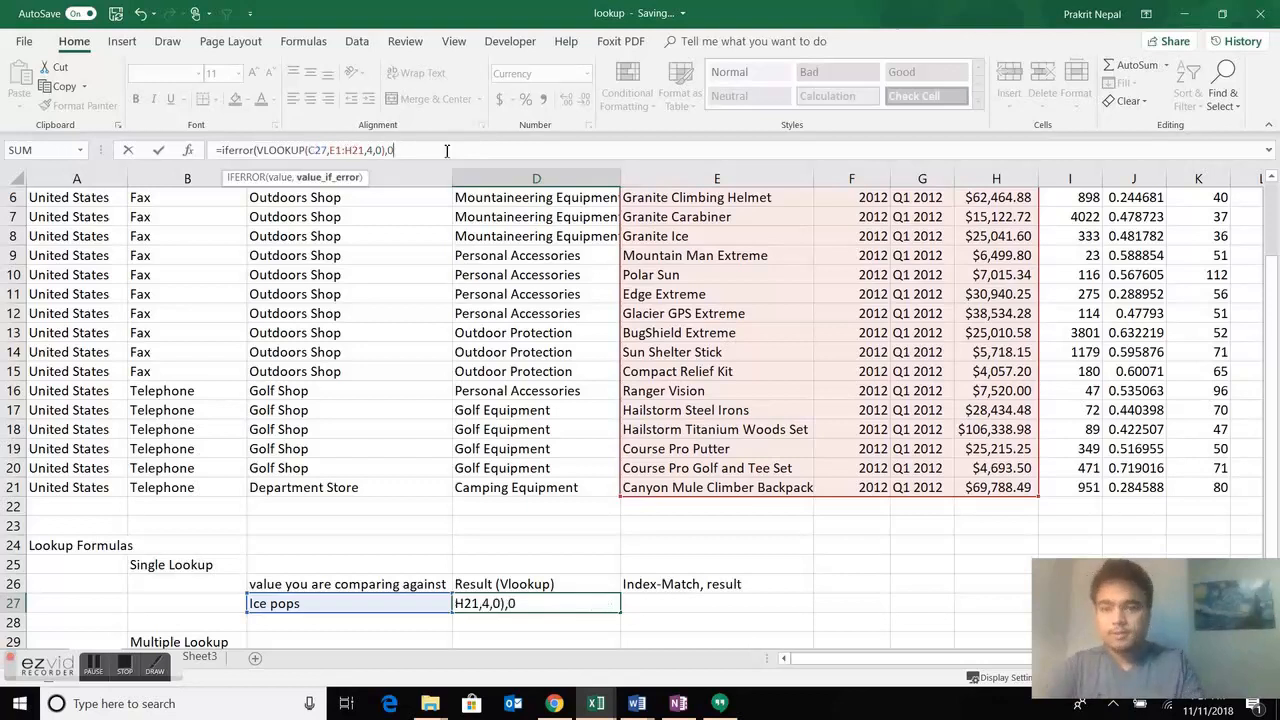
key("Return")
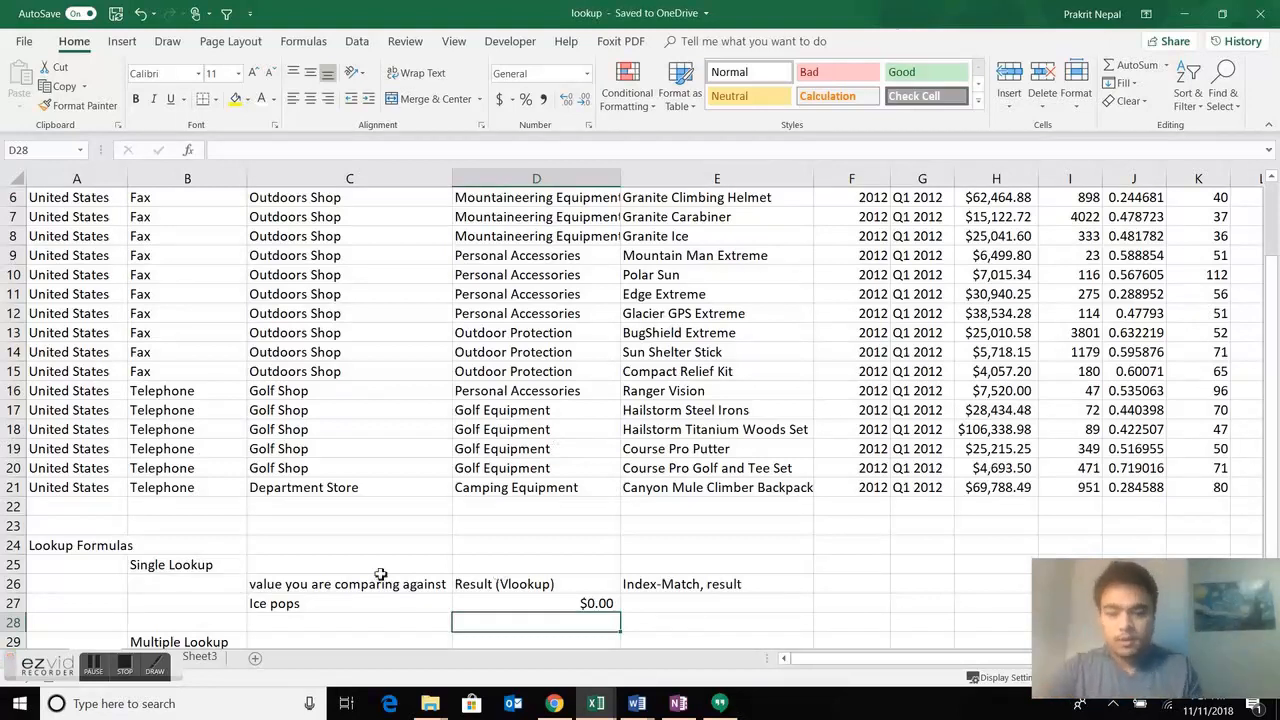
Copy the product name Ranger Vision from E16 into C27 as the lookup value.
left_click(682, 386)
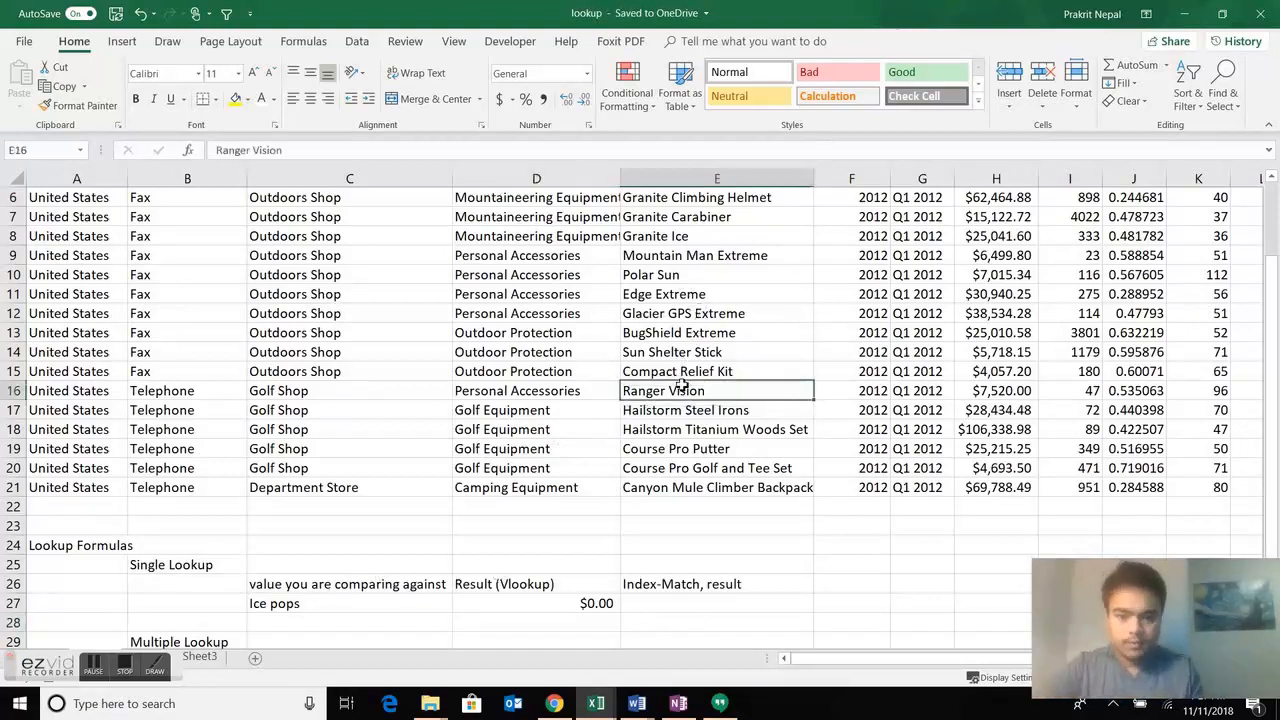
key("ctrl+c")
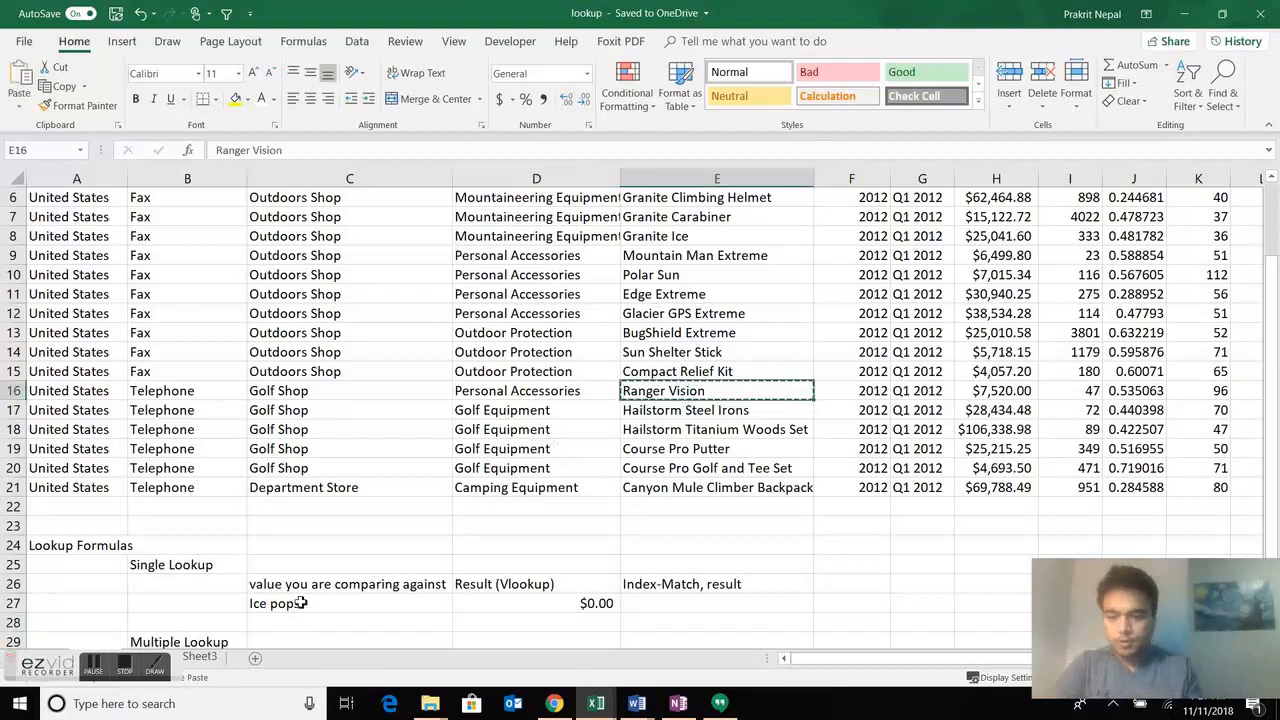
left_click(300, 603)
key("ctrl+v")
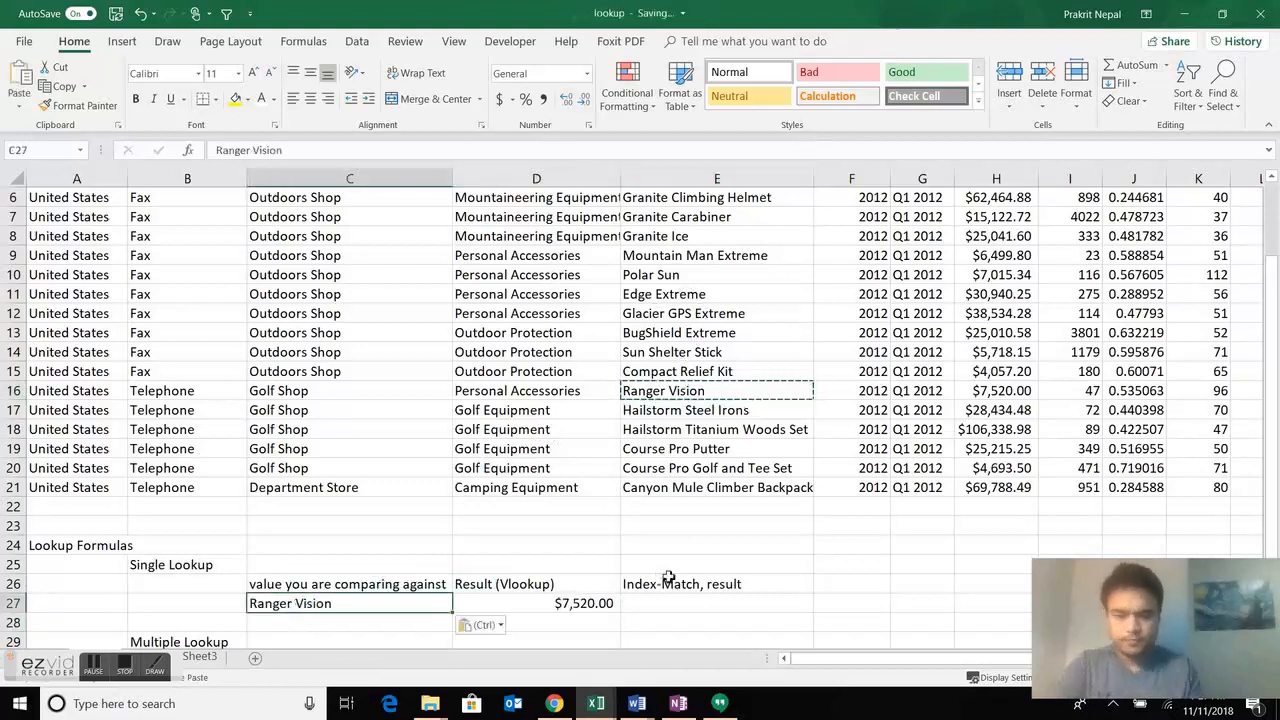
Start an INDEX formula in E27 under Index-Match, result, with the revenue range H2:H21 as its array.
left_click(676, 604)
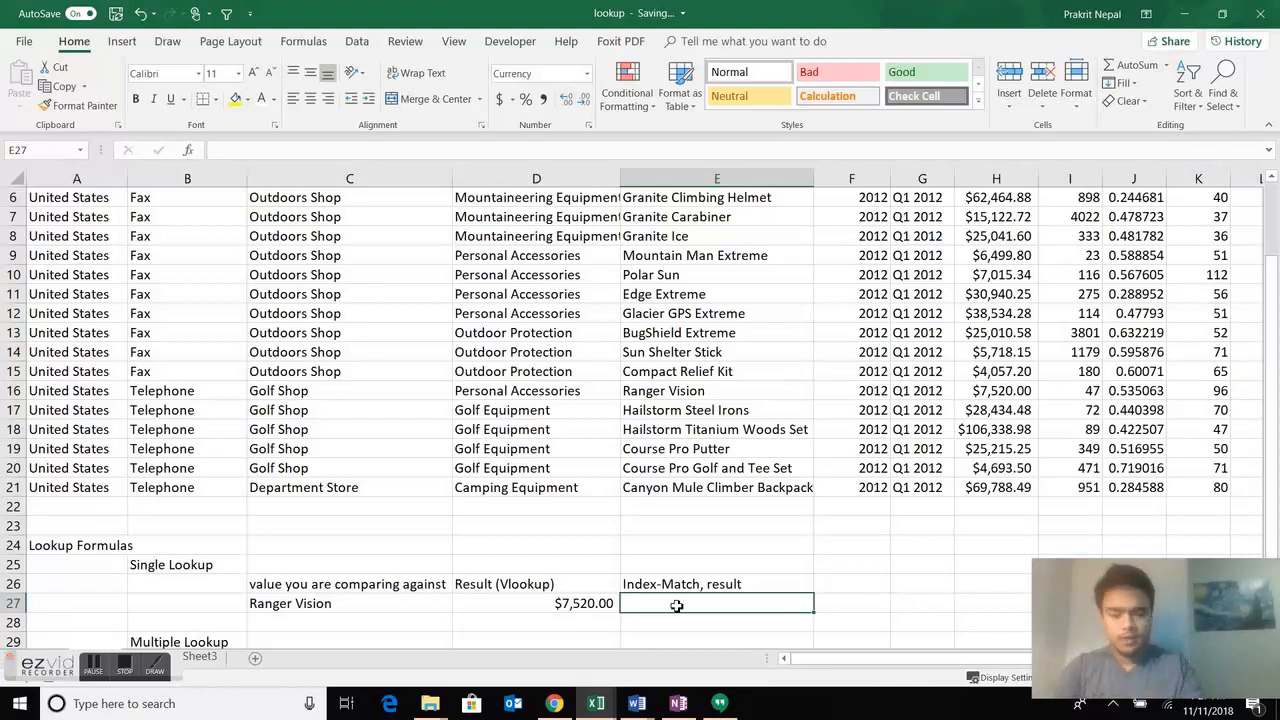
type("=index(")
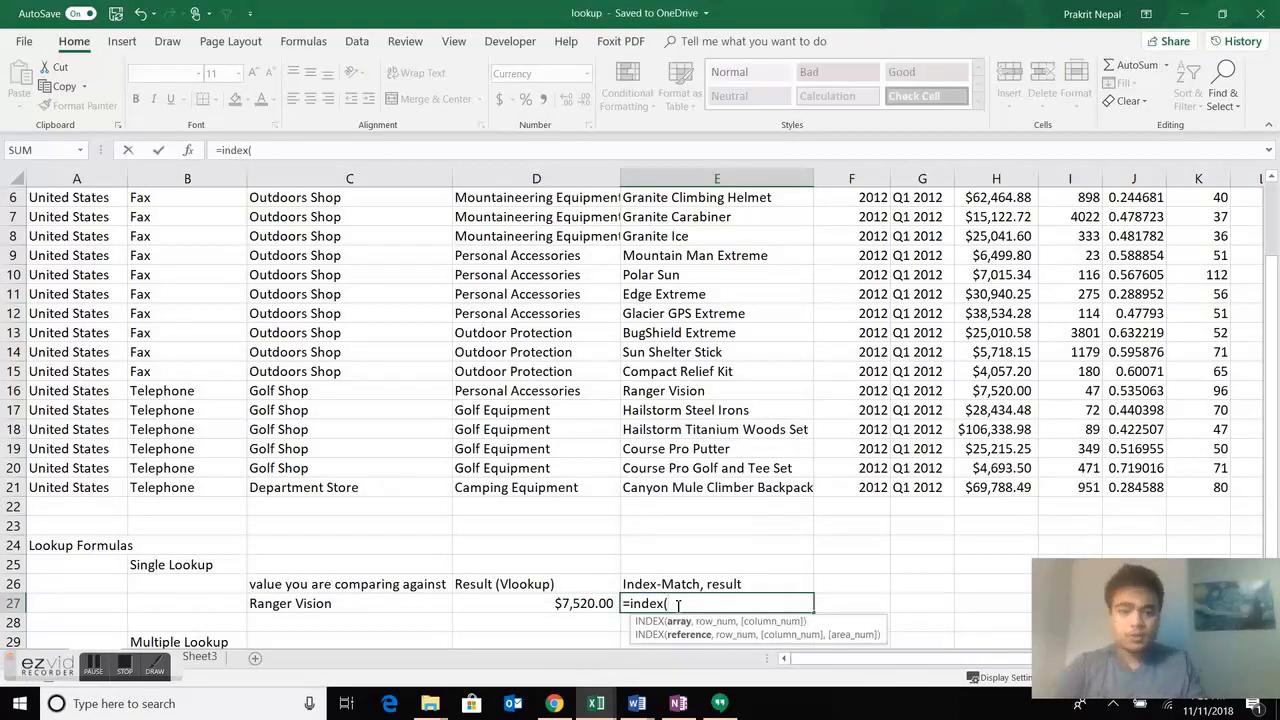
key("Right")
key("Right")
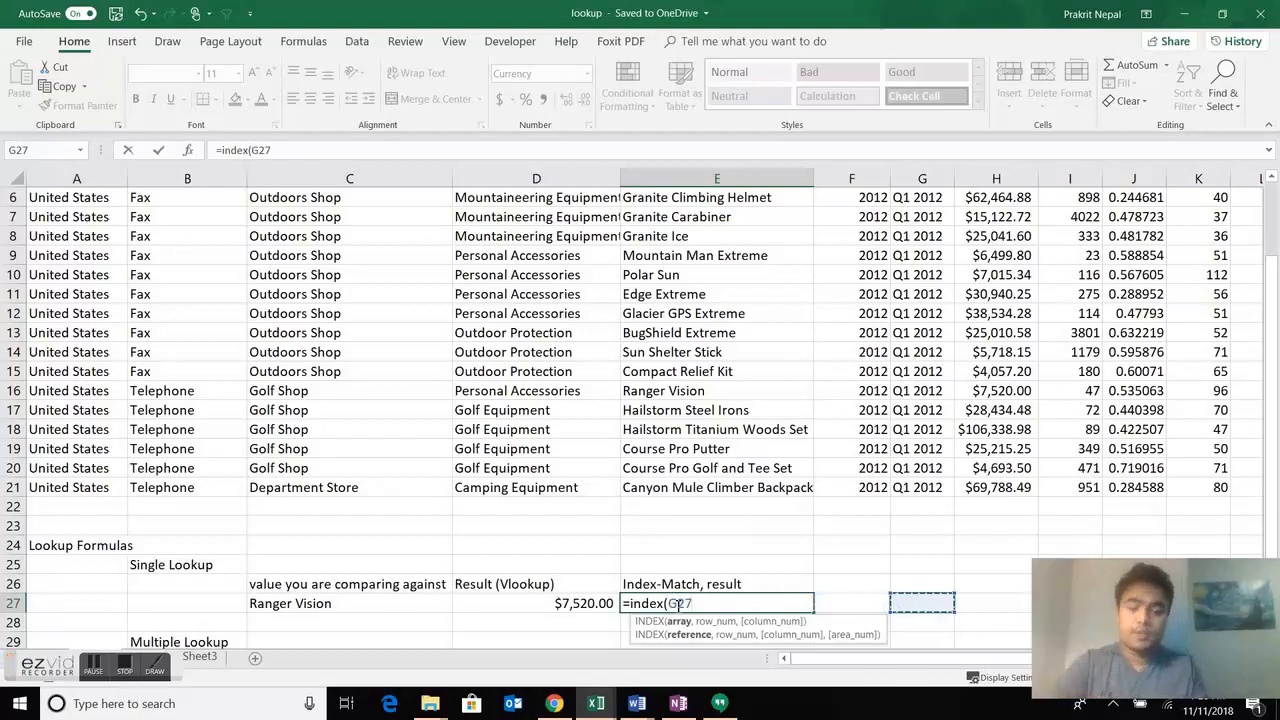
key("Right")
key("Up")
key("Up")
key("Up")
key("Up")
key("Up")
key("Up")
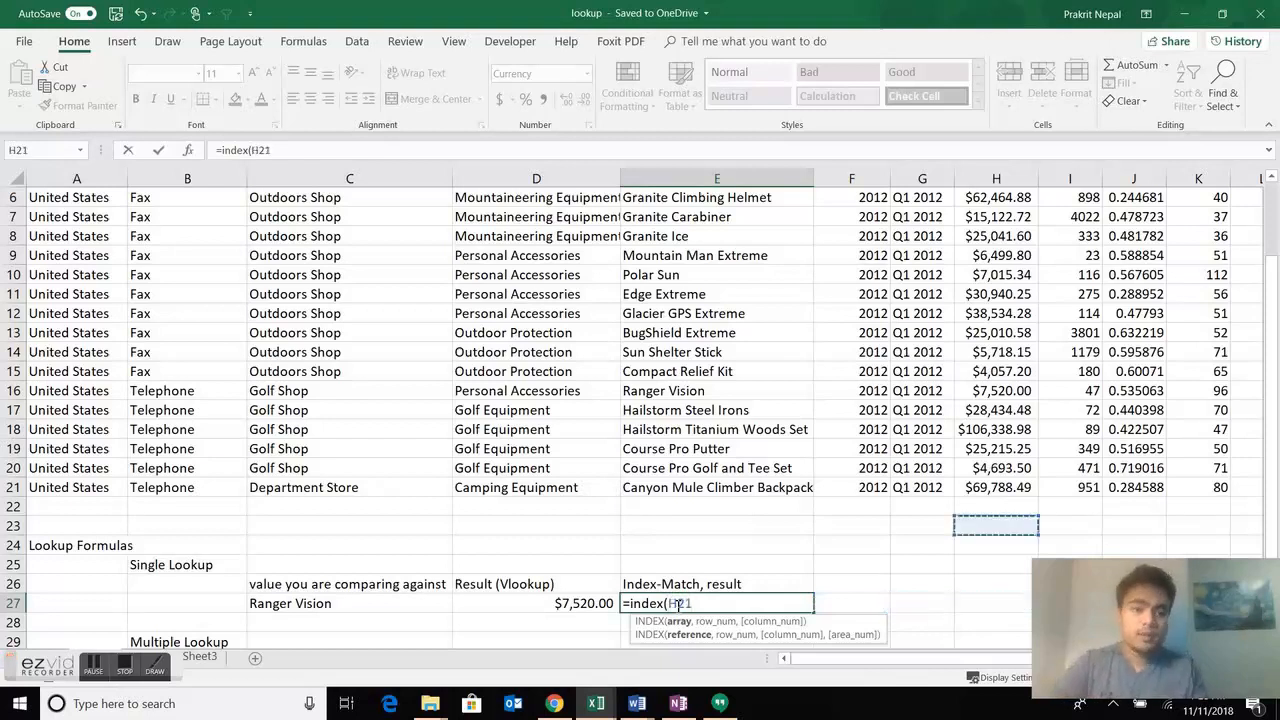
key("ctrl+shift+Up")
key("shift+Down")
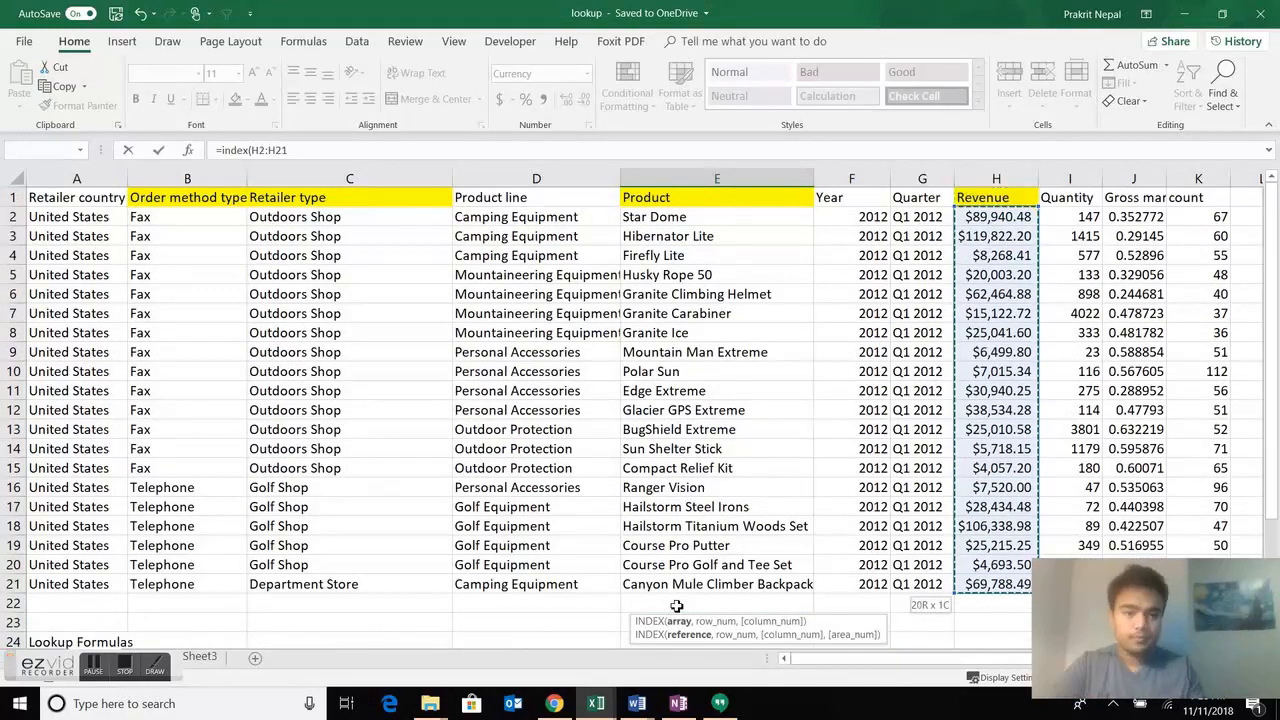
Nest a MATCH function as the row number of the INDEX formula in E27, with C27 as its lookup value.
type(",")
type("match(")
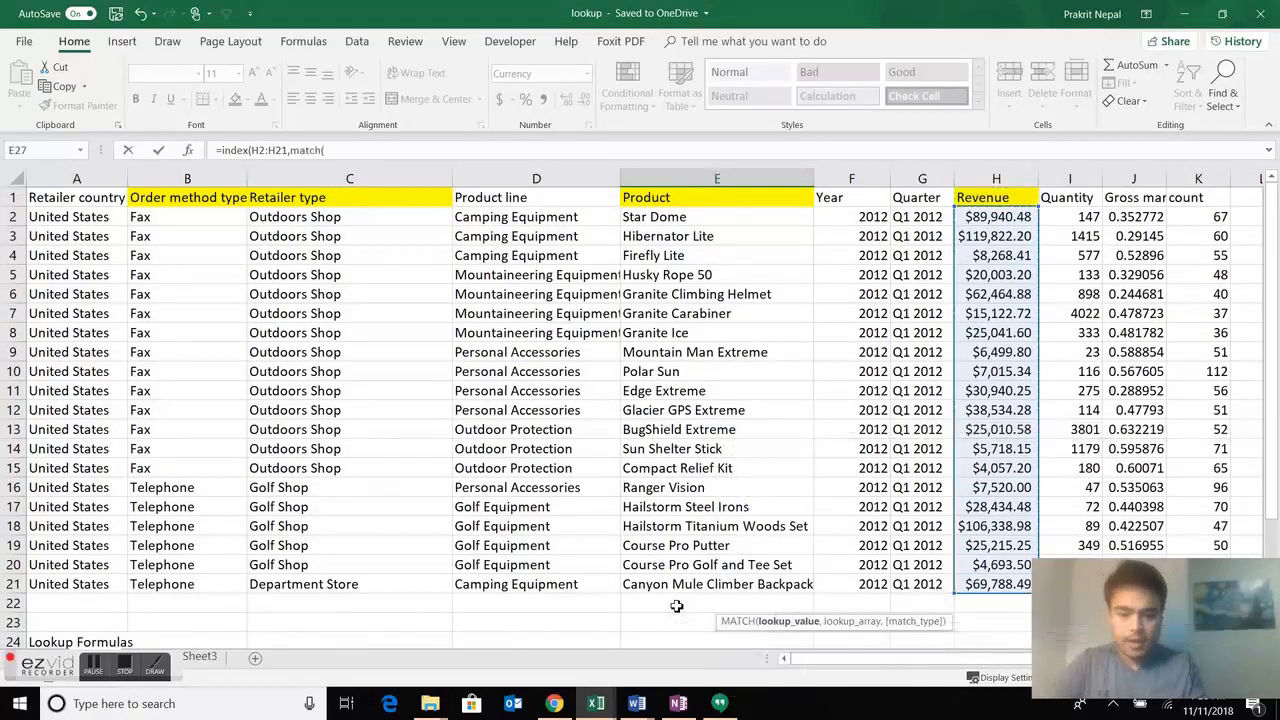
key("Left")
key("Left")
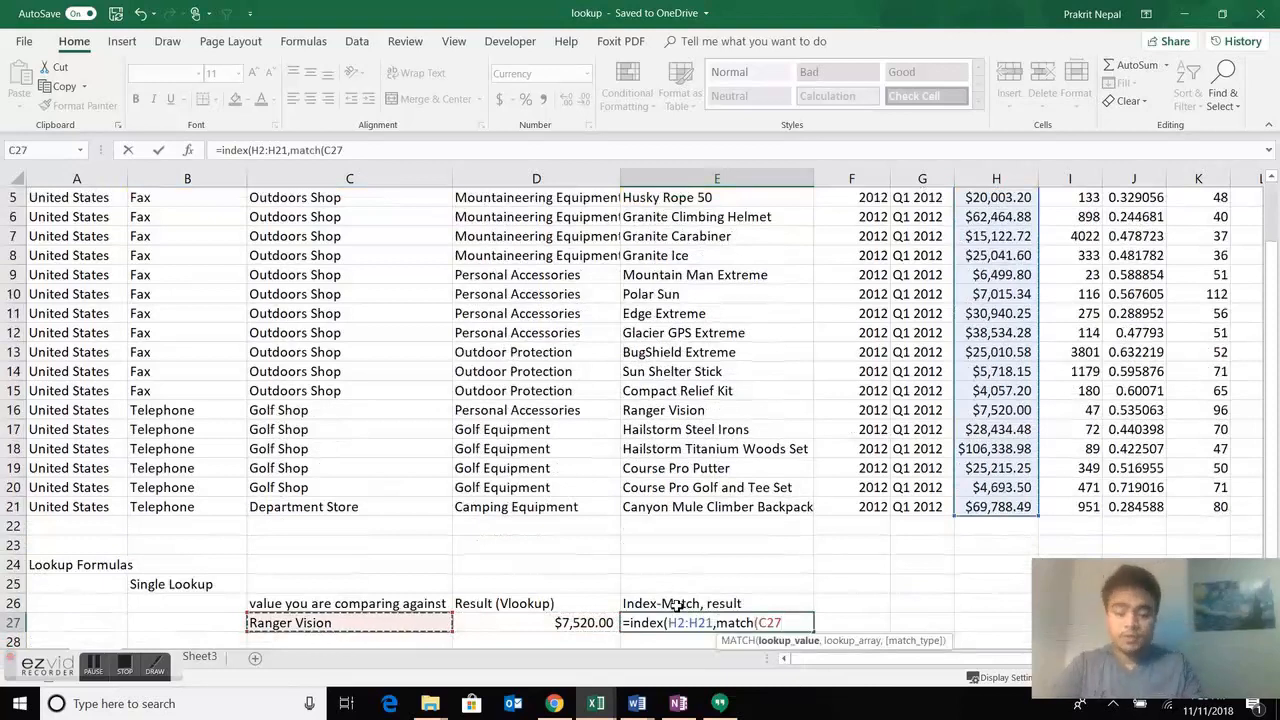
type(",")
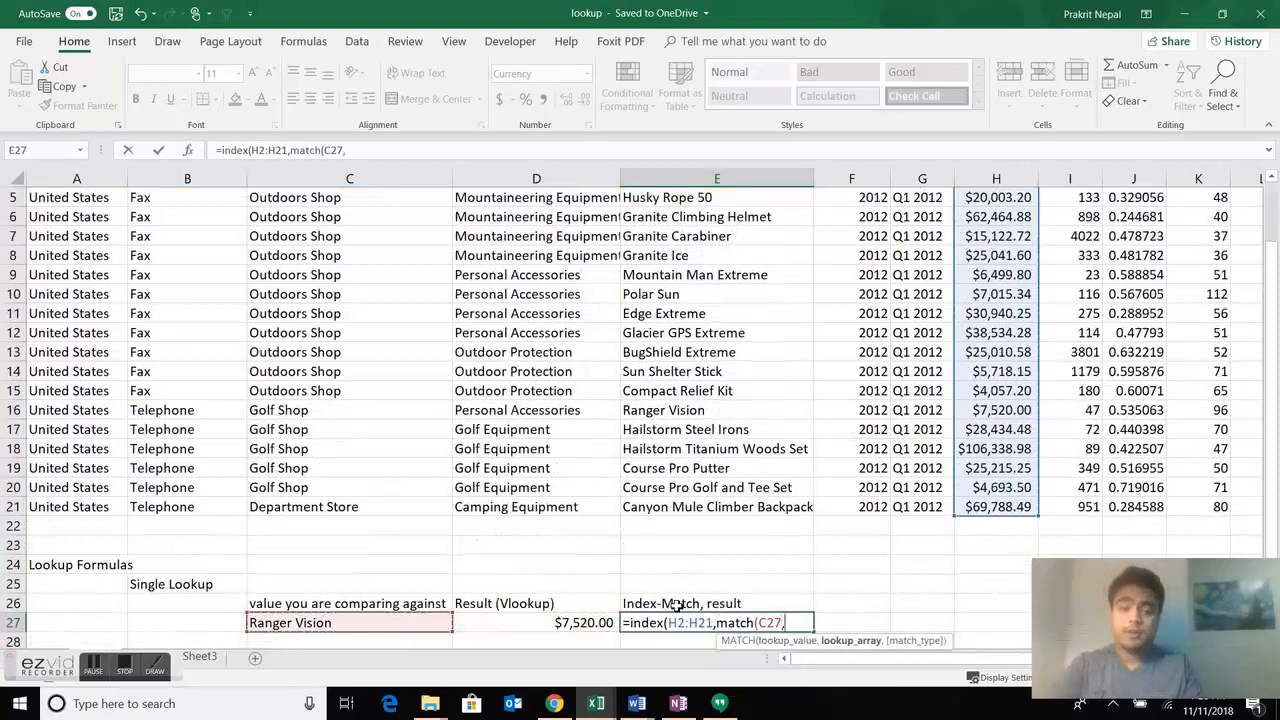
Set the MATCH lookup array to the product range E2:E21 with match type 0 and complete the formula in E27.
key("Up")
key("Up")
key("Up")
key("Up")
key("Up")
key("Up")
key("Up")
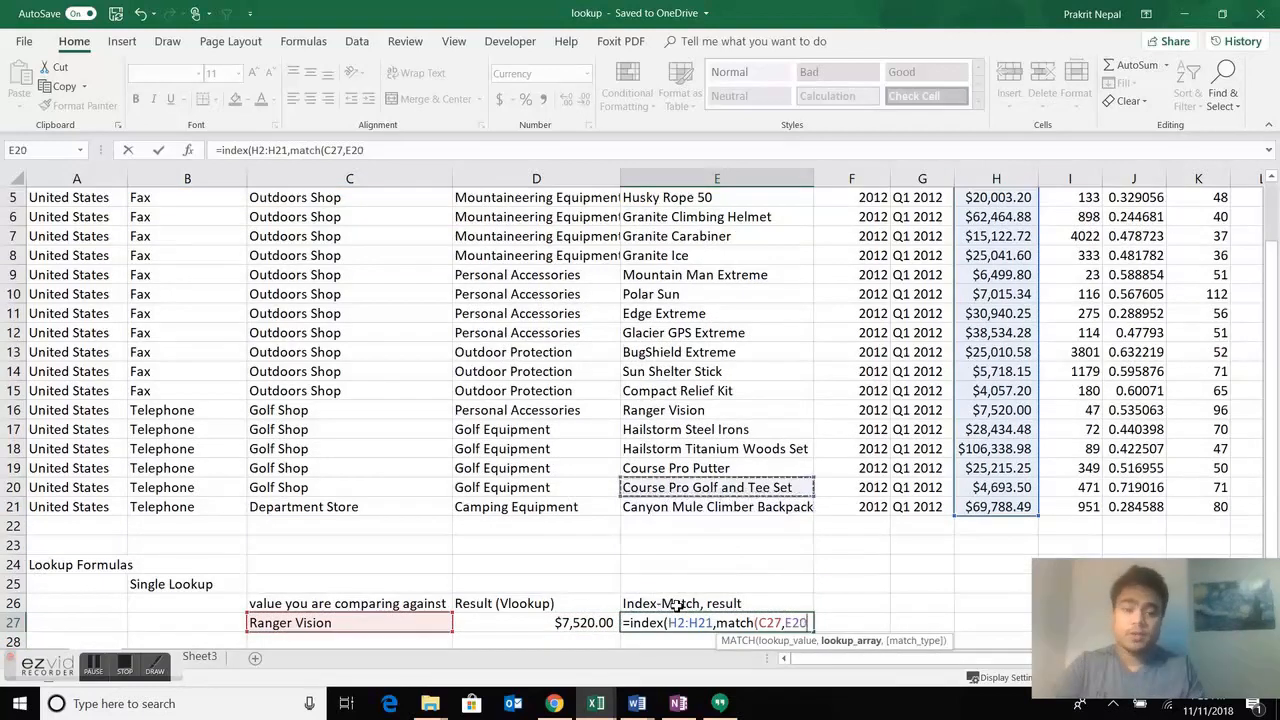
key("Down")
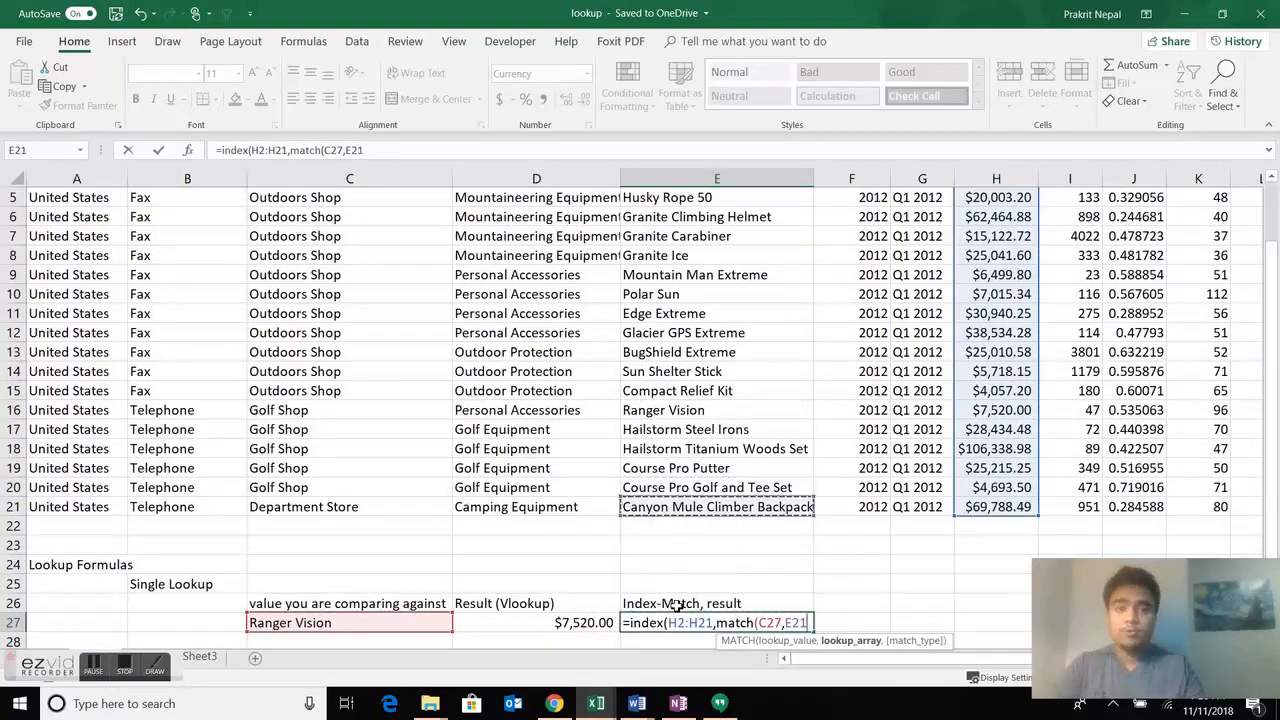
key("ctrl+shift+Up")
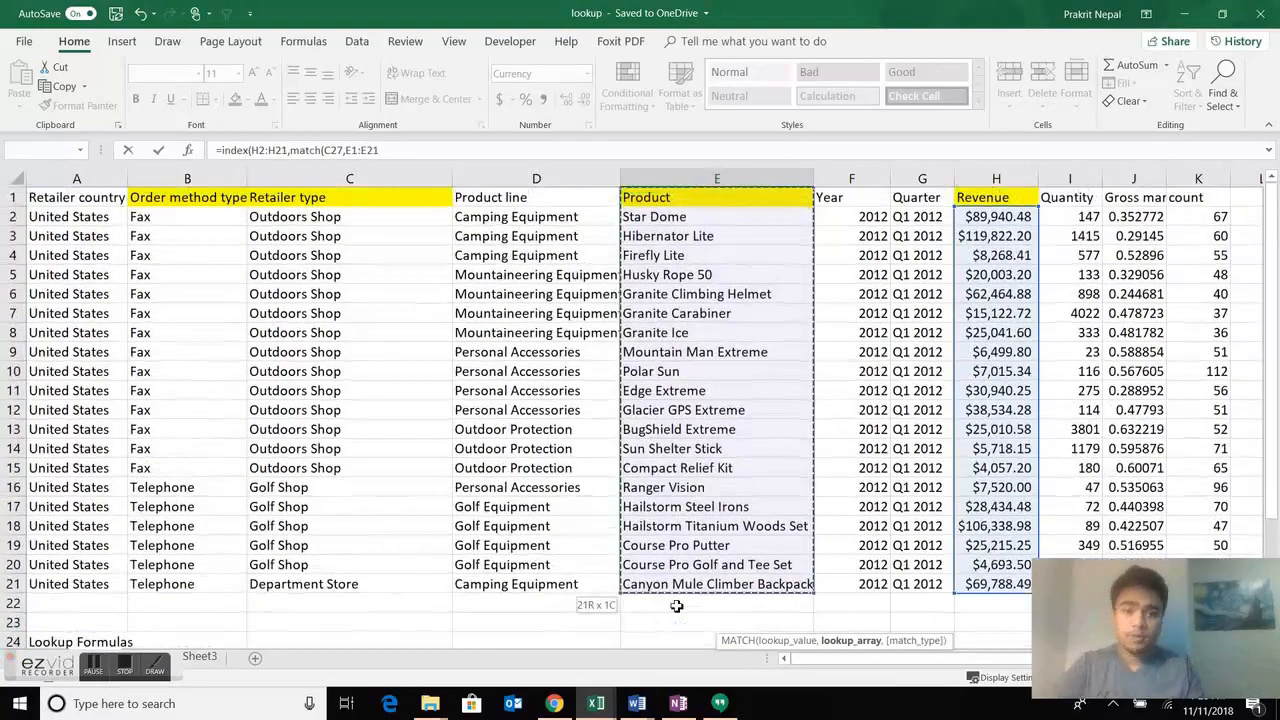
key("shift+Down")
type(",")
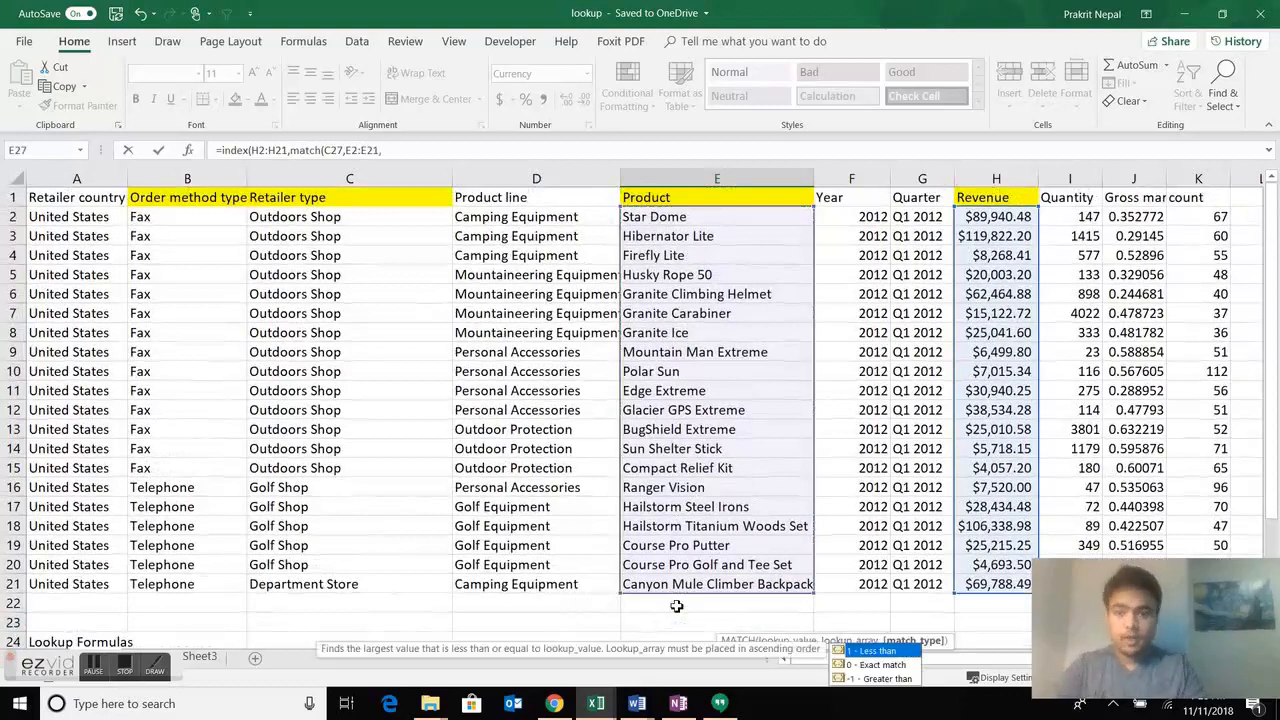
type("0)")
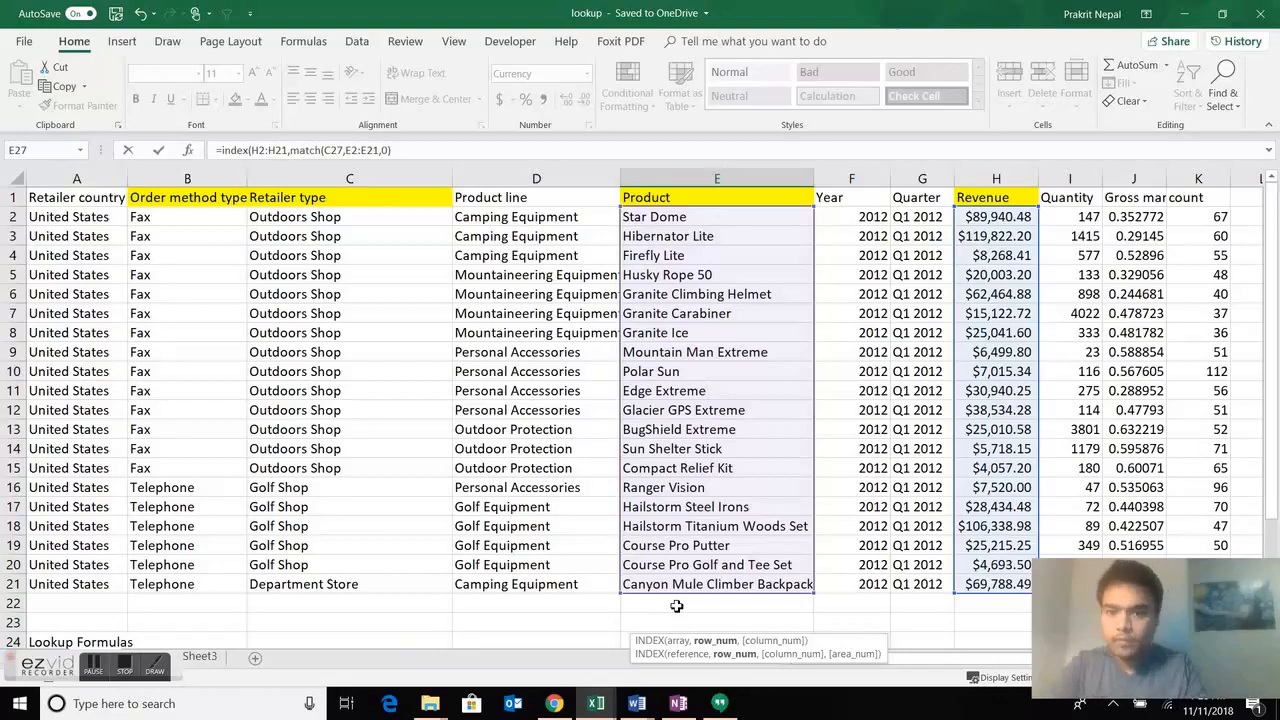
type(")")
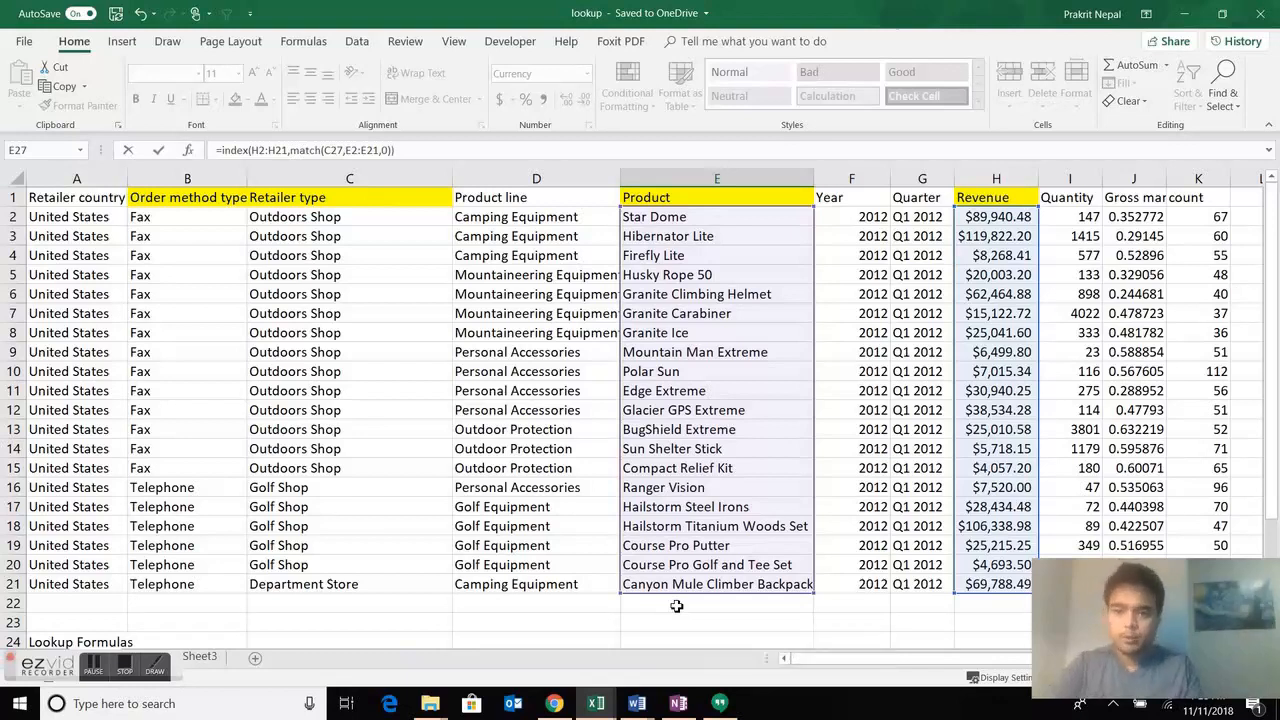
key("Return")
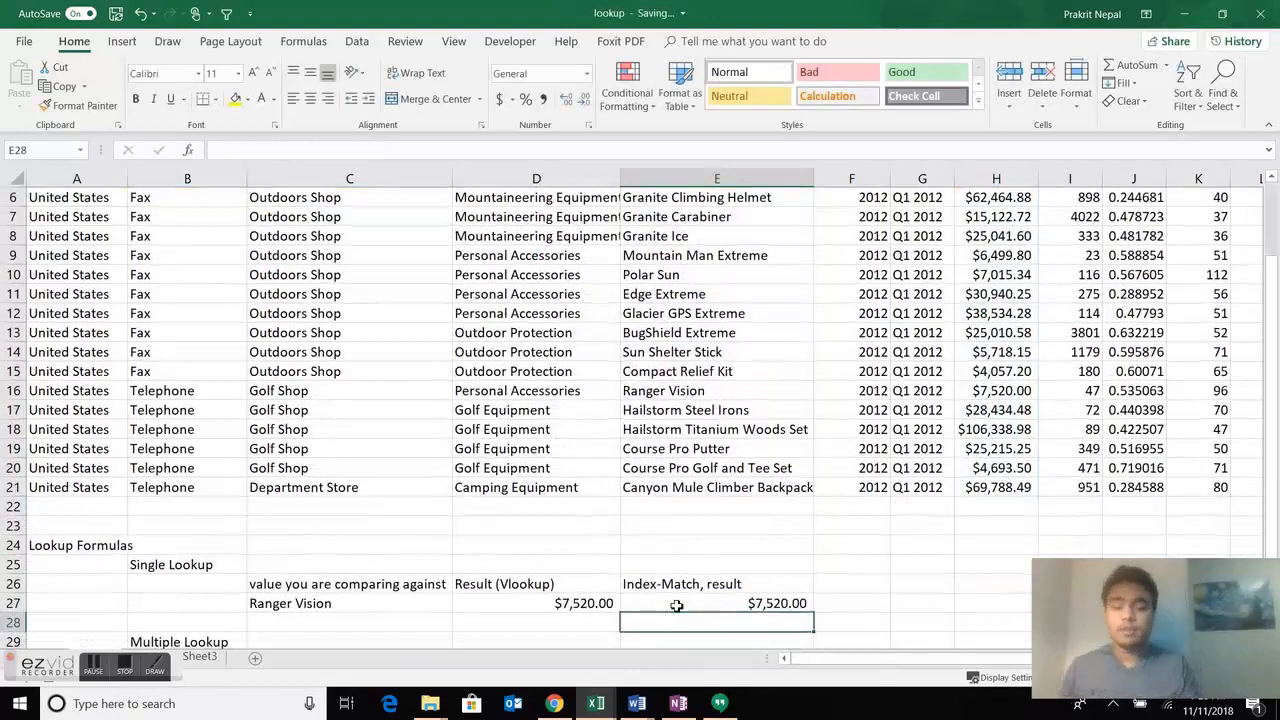
Review the Multiple Lookup section, examining its Result cell F31 and the three criteria in C31, D31 and E31.
key("Up")
key("Left")
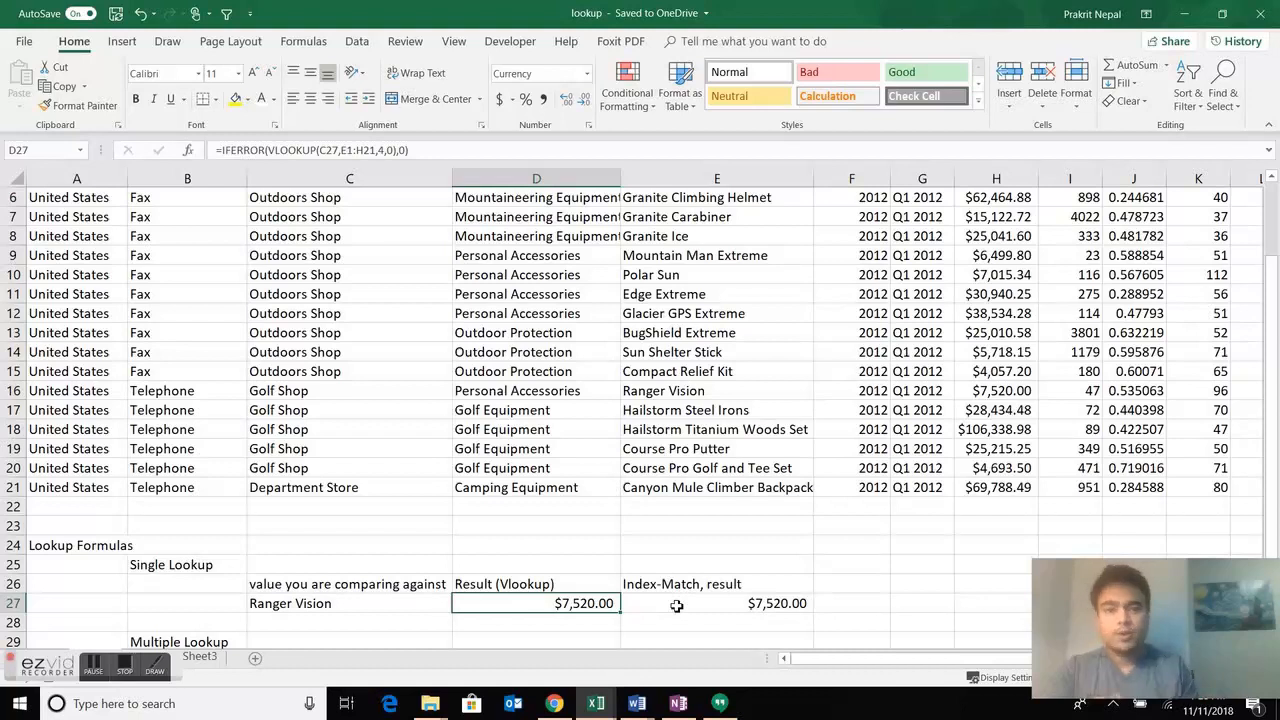
key("Down")
key("Down")
key("Down")
key("Down")
key("Down")
key("Down")
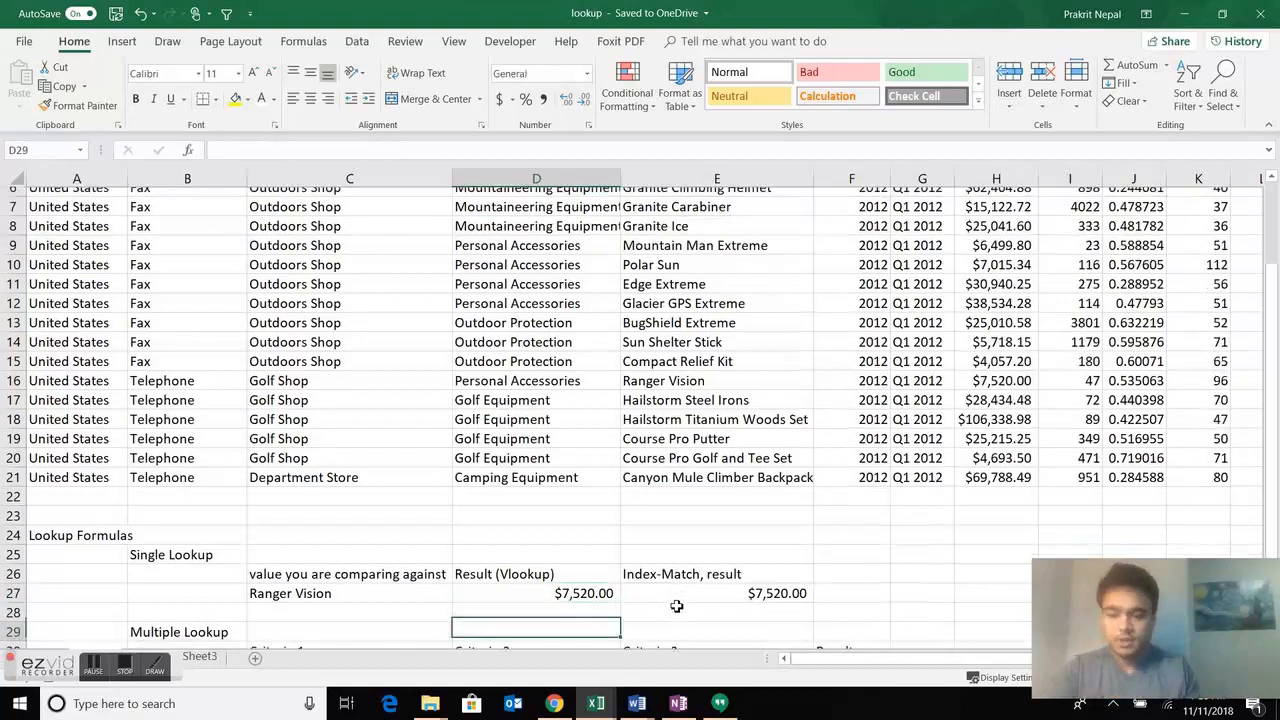
key("Right")
key("Right")
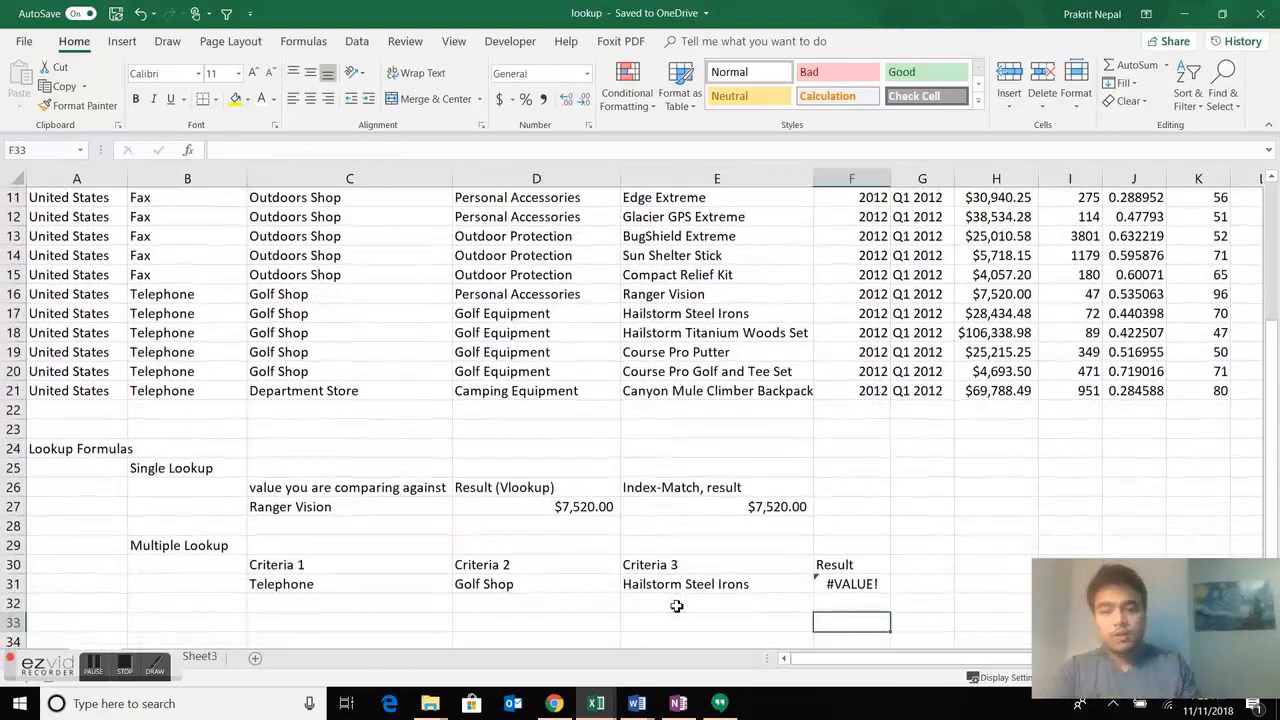
key("Up")
key("Up")
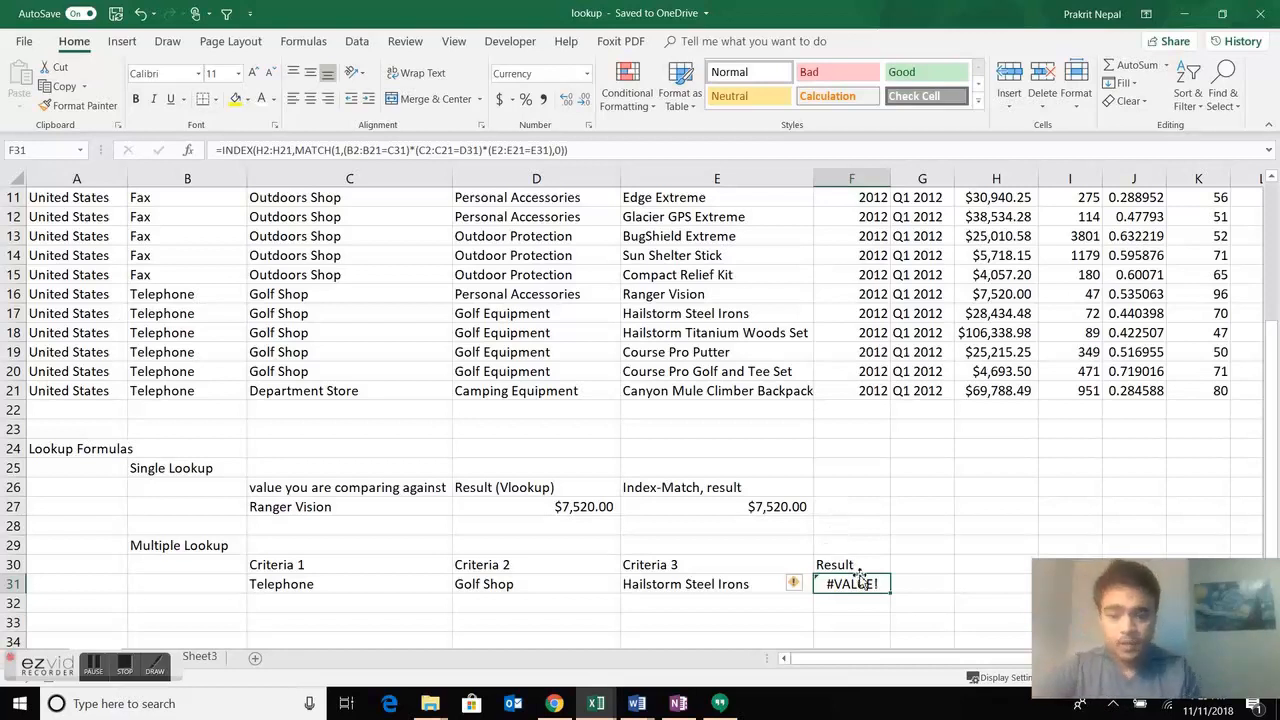
left_click(416, 584)
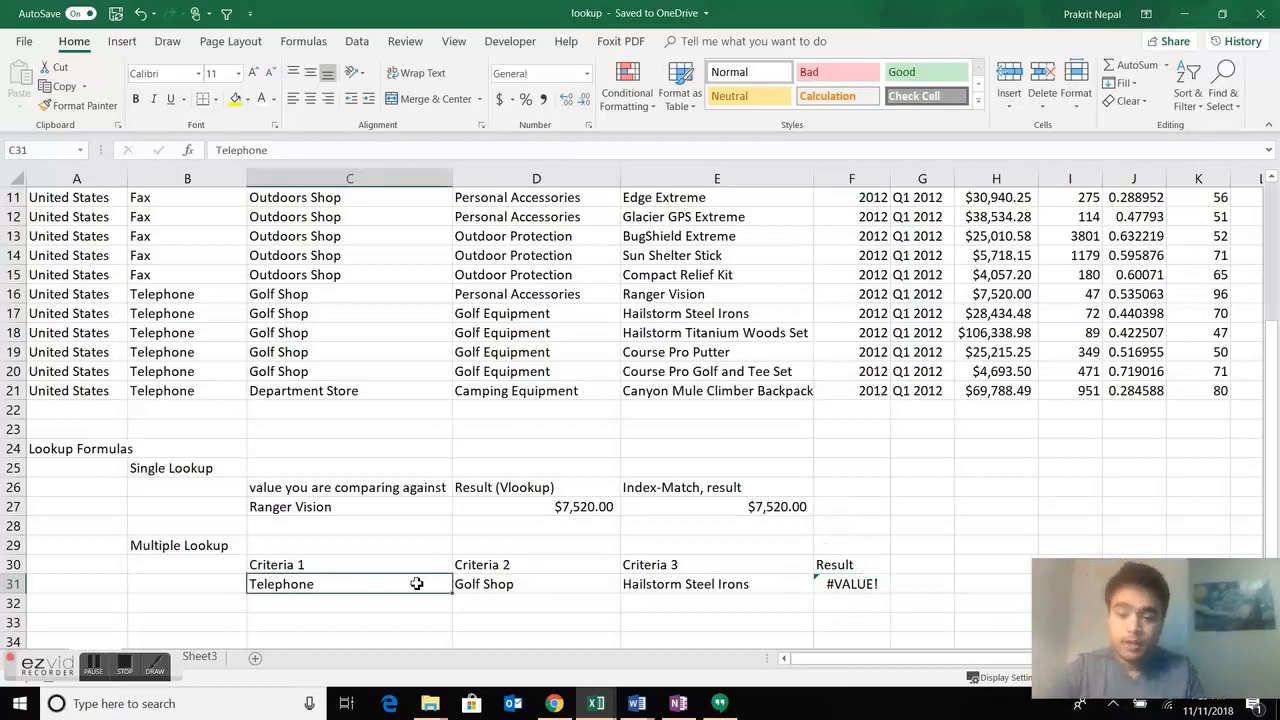
left_click(518, 583)
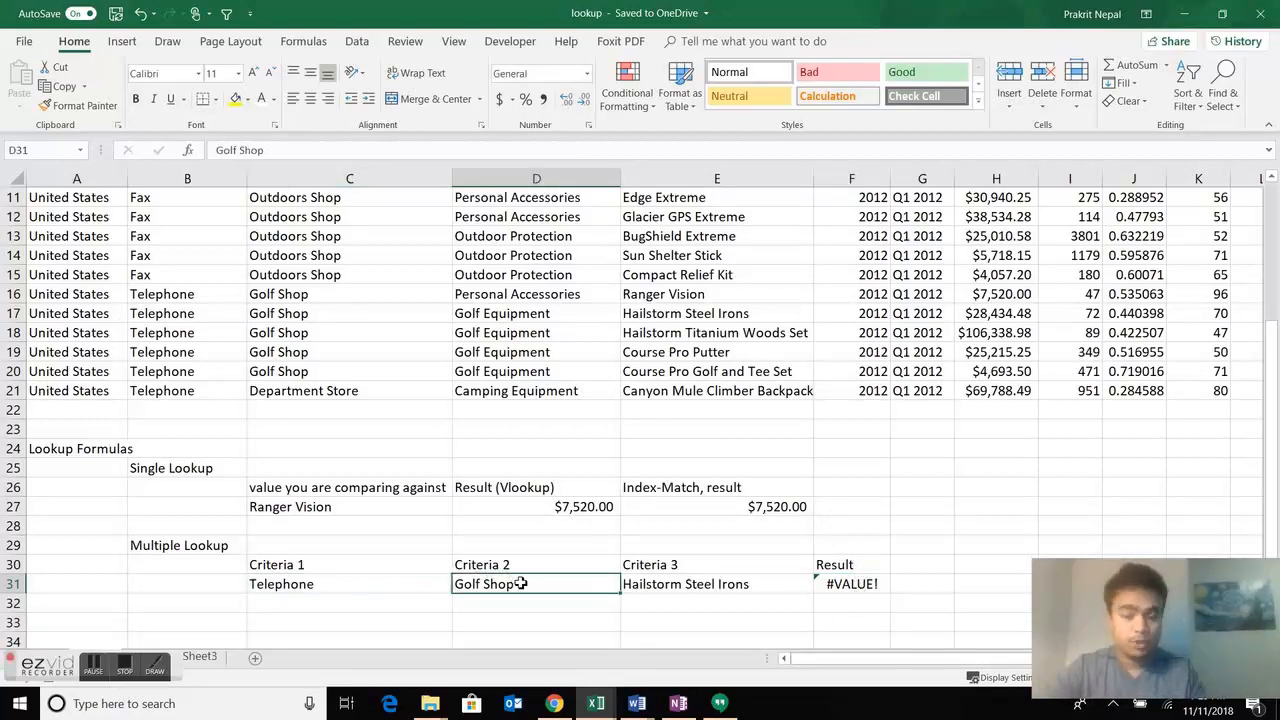
left_click(678, 581)
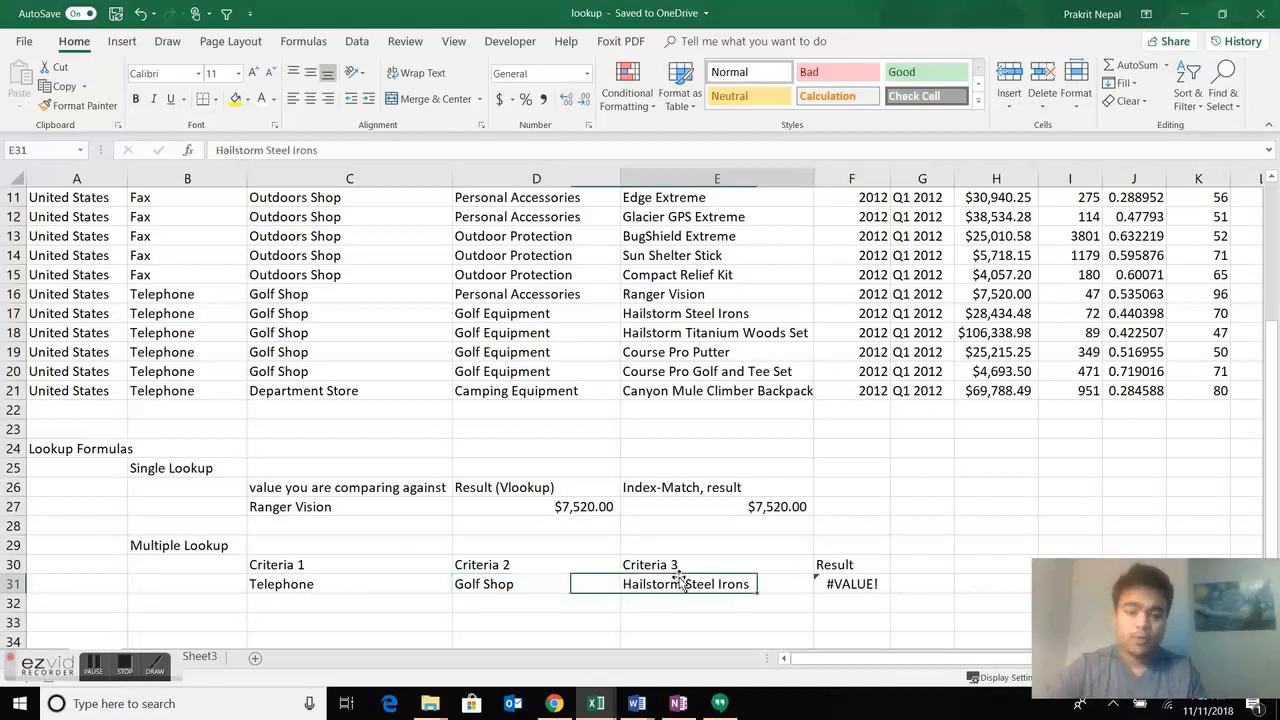
Inspect the INDEX array and the MATCH lookup value, lookup array and match type of the Result formula in F31.
left_click(870, 586)
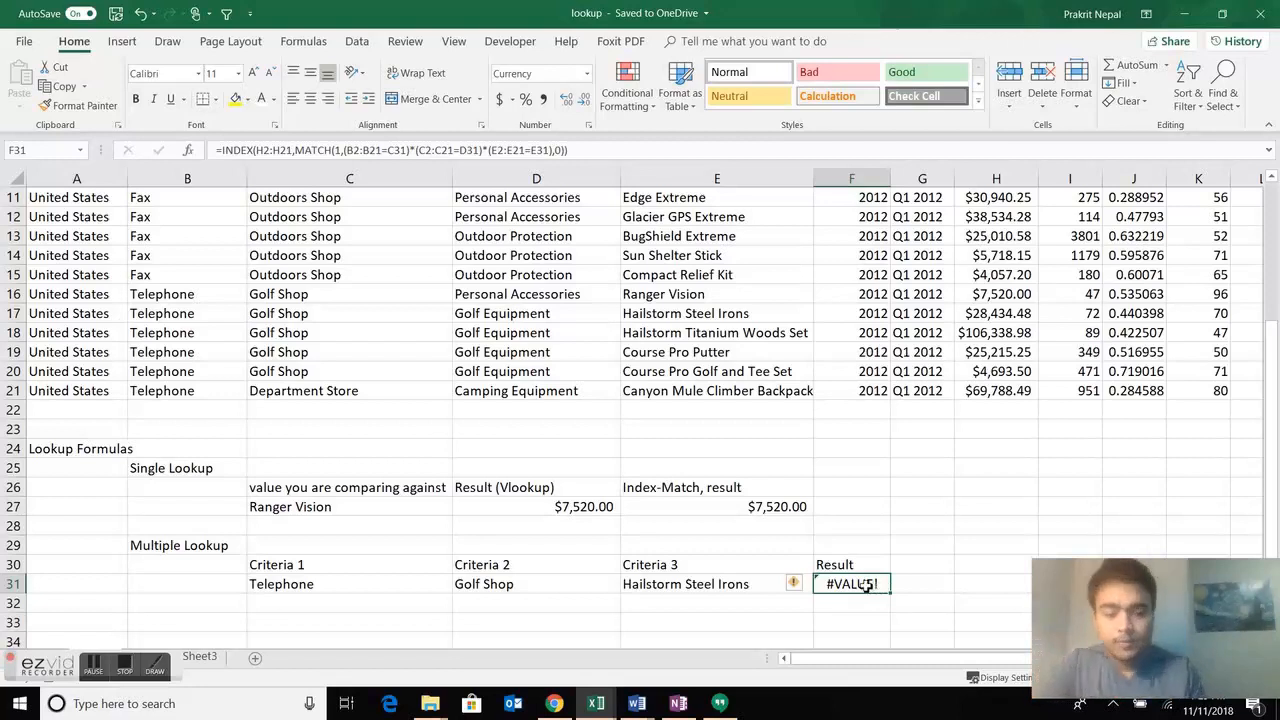
double_click(866, 586)
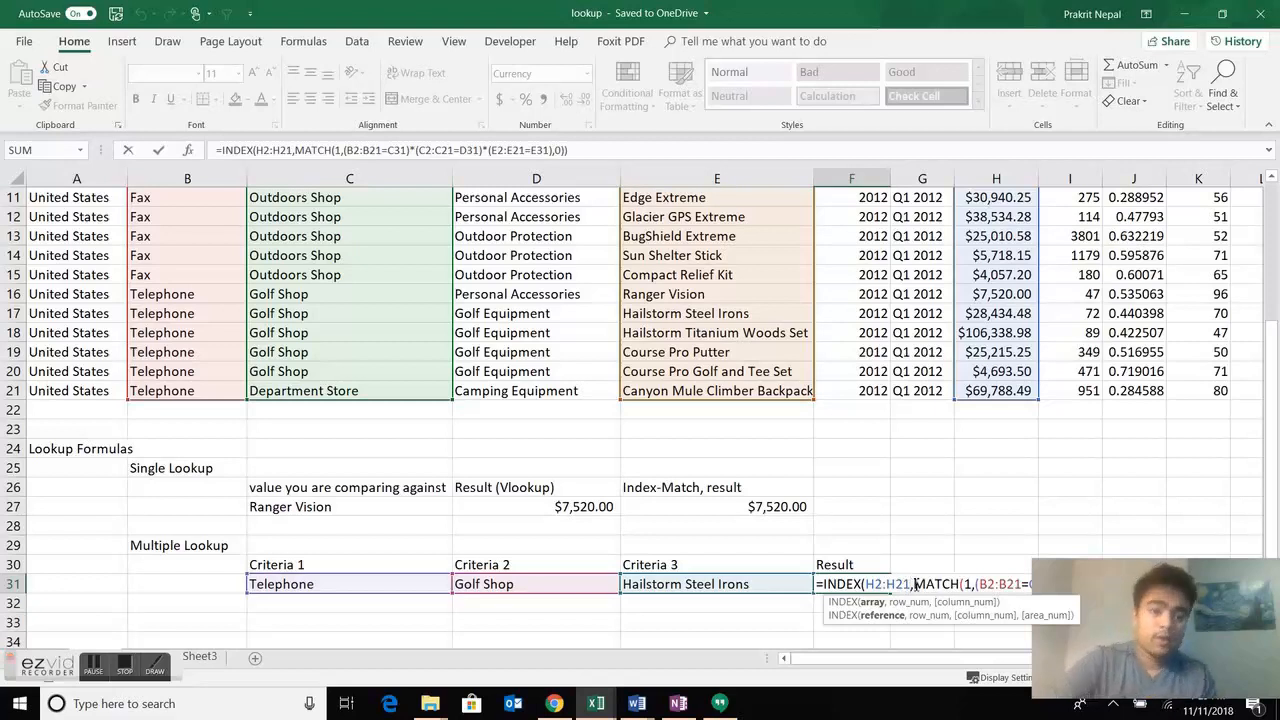
left_click(1205, 575)
left_click_drag(1205, 575, 1201, 395)
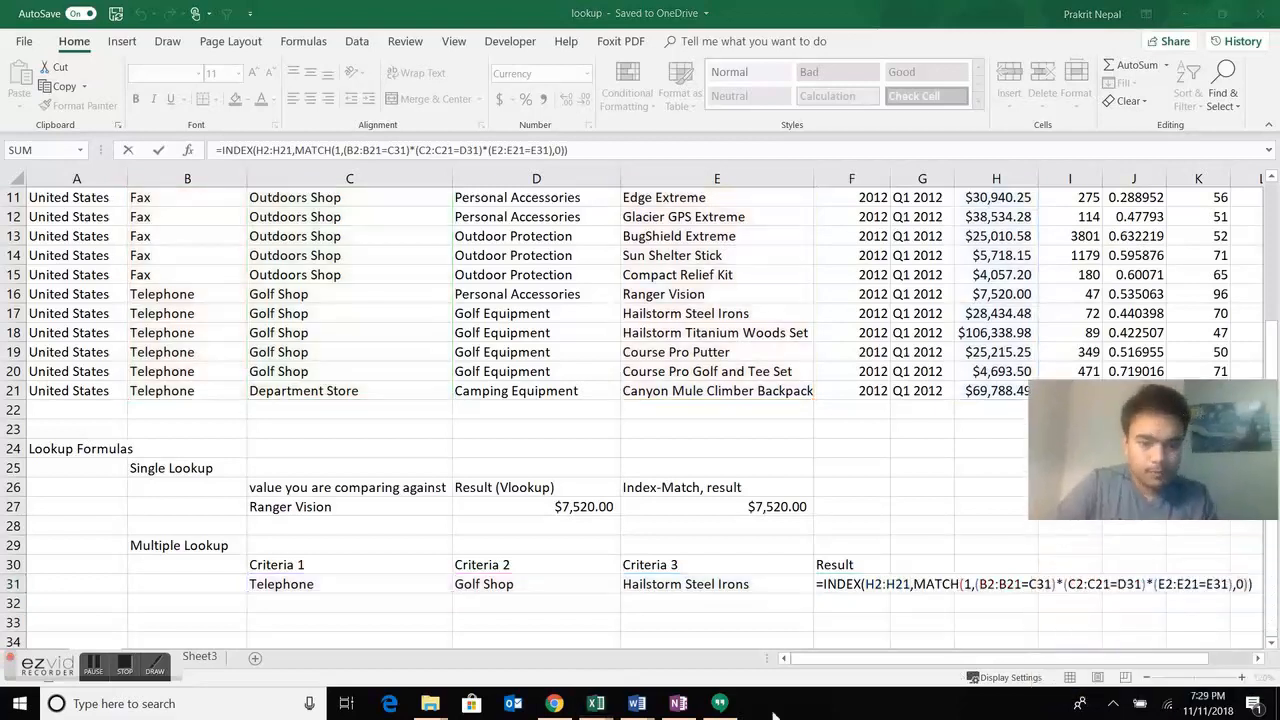
left_click(868, 590)
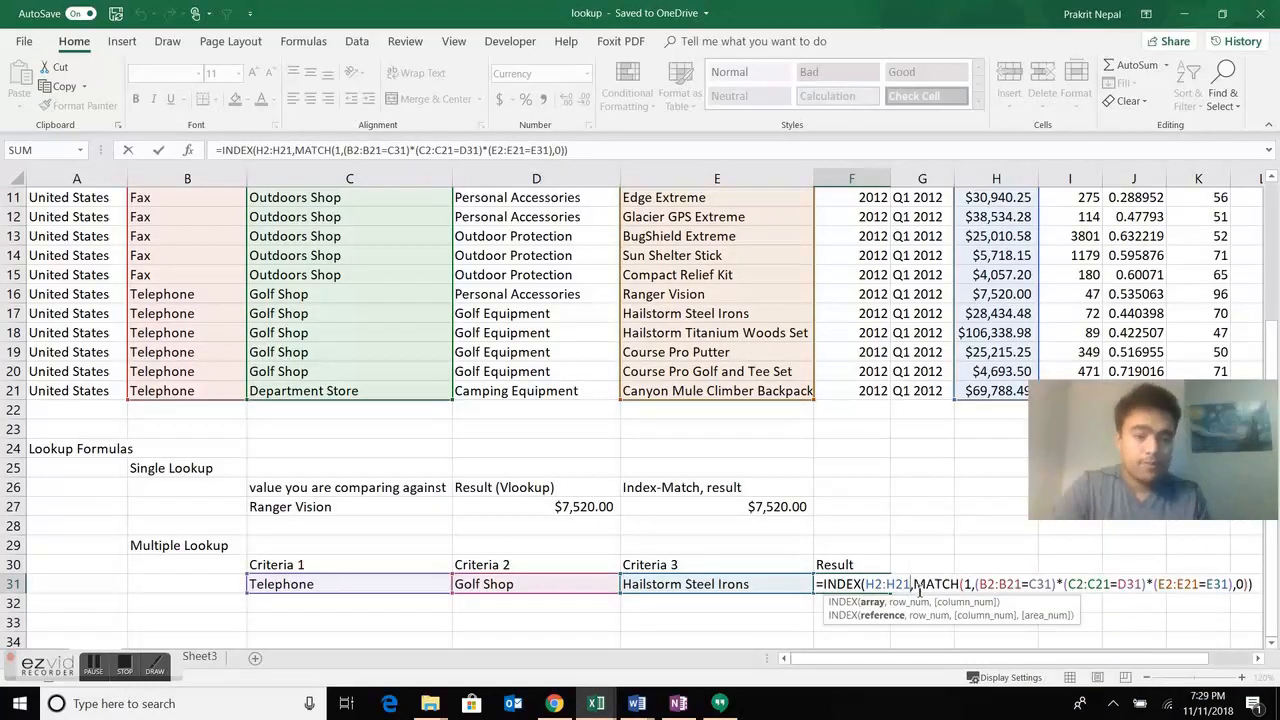
left_click(951, 585)
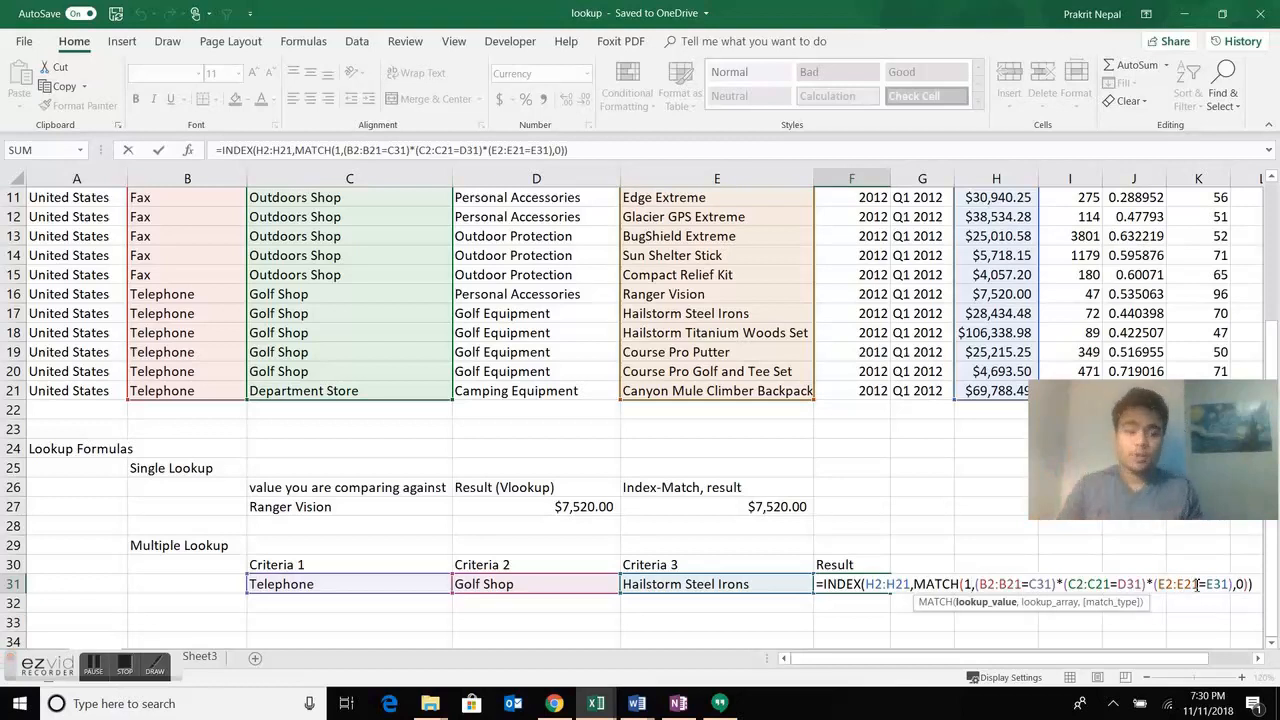
left_click(1000, 584)
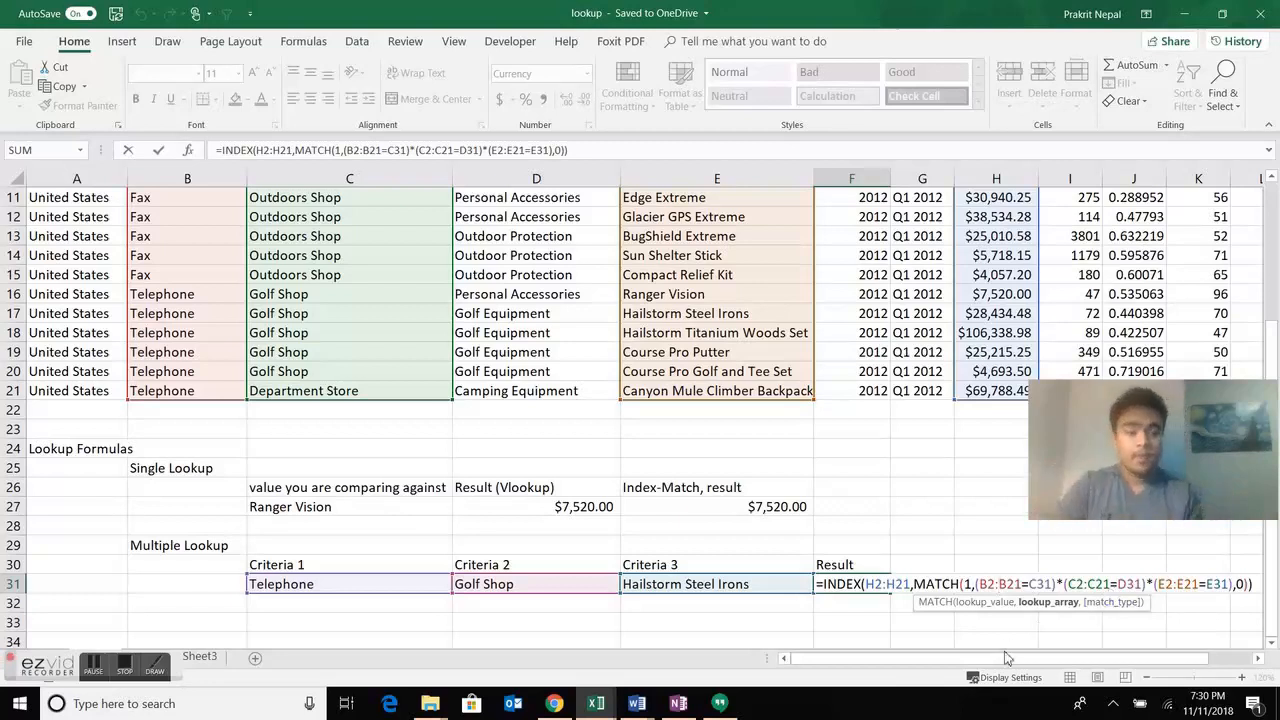
left_click(1244, 584)
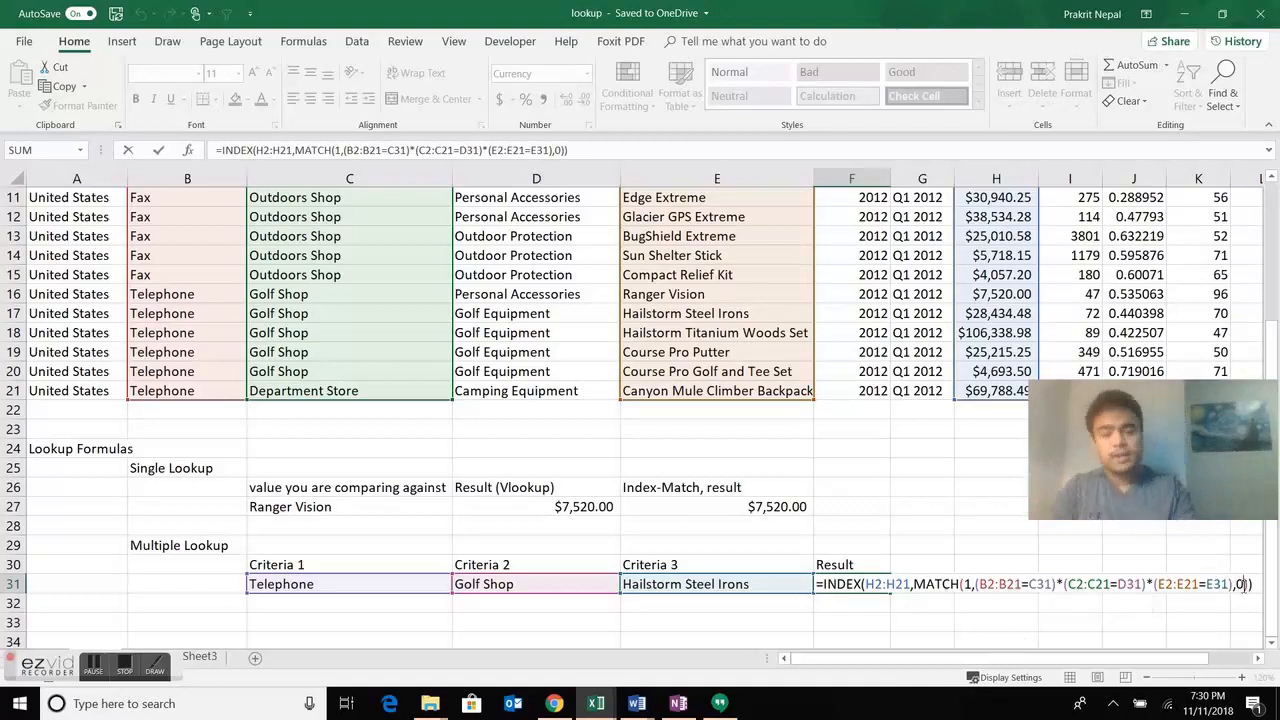
key("Return")
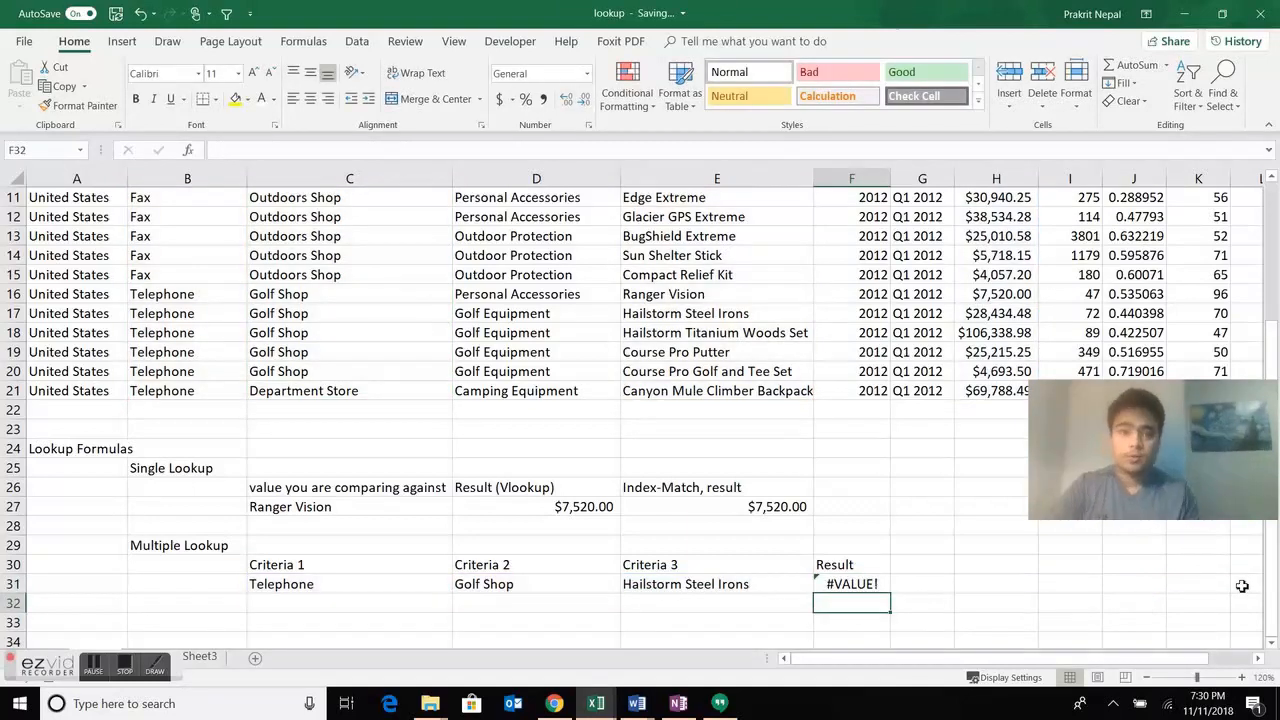
Re-enter the multiple-criteria INDEX-MATCH formula in F31 as an array formula.
double_click(864, 583)
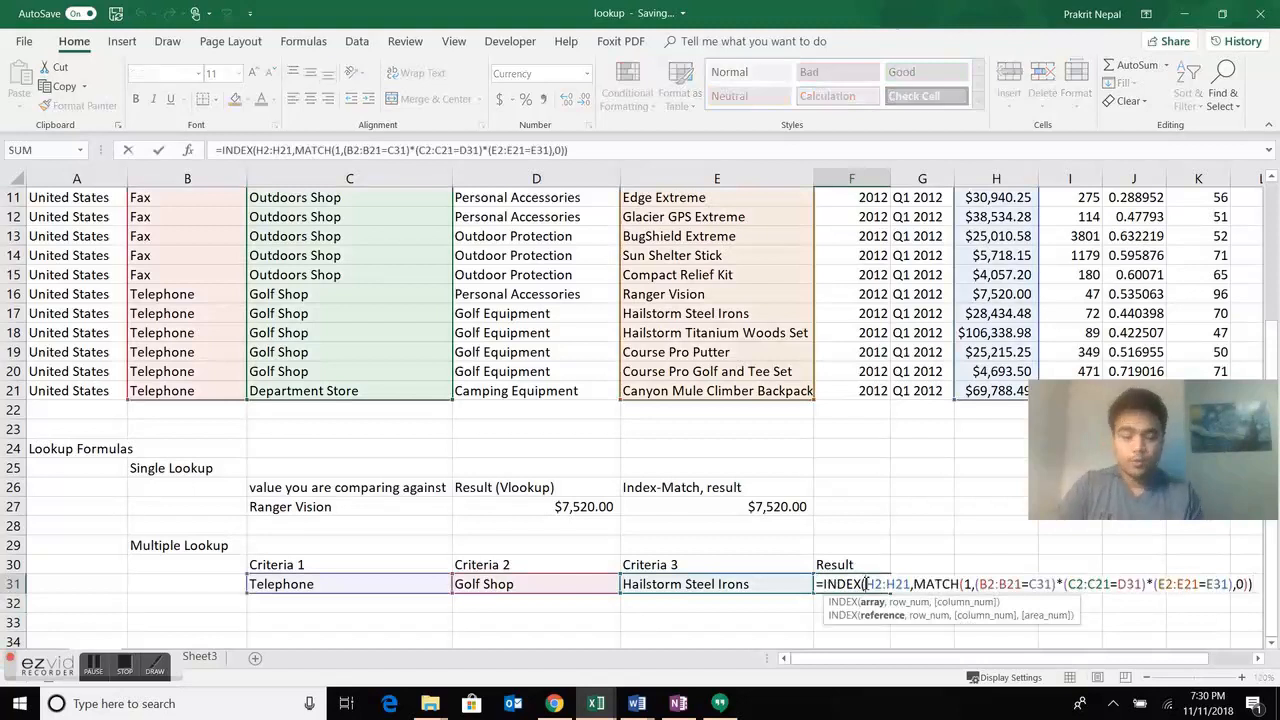
key("ctrl+shift+Return")
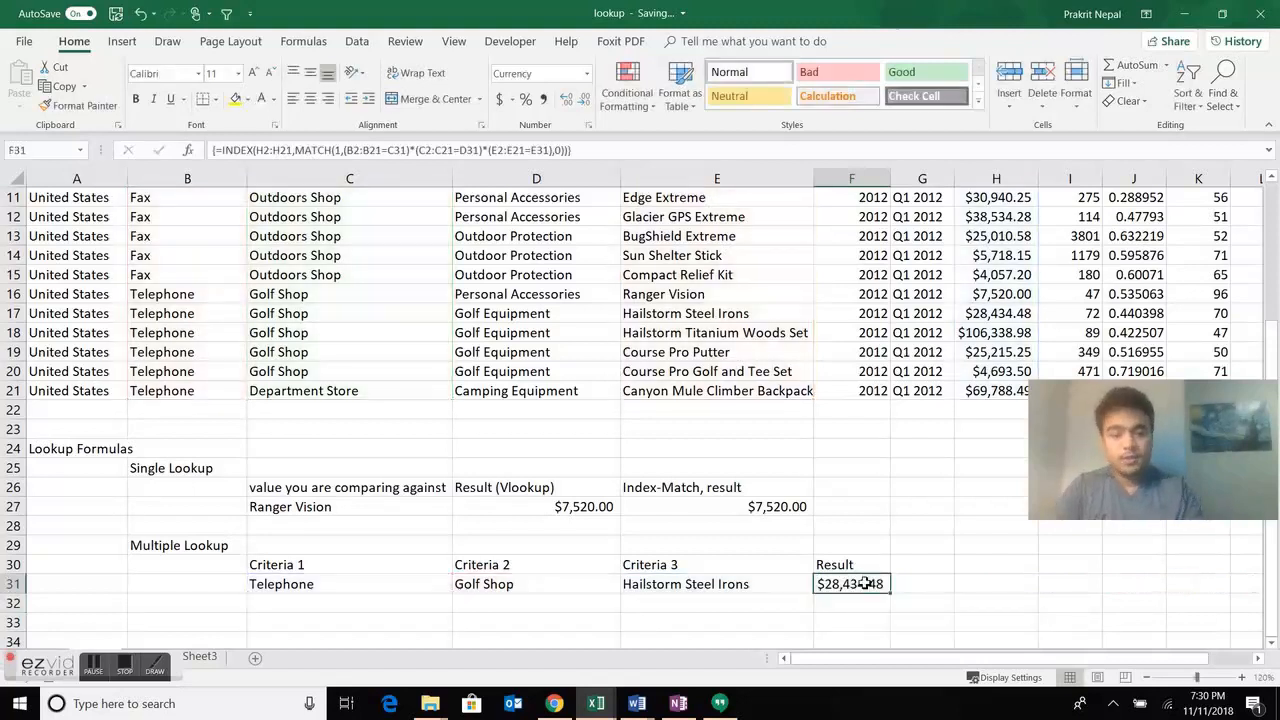
left_click(876, 621)
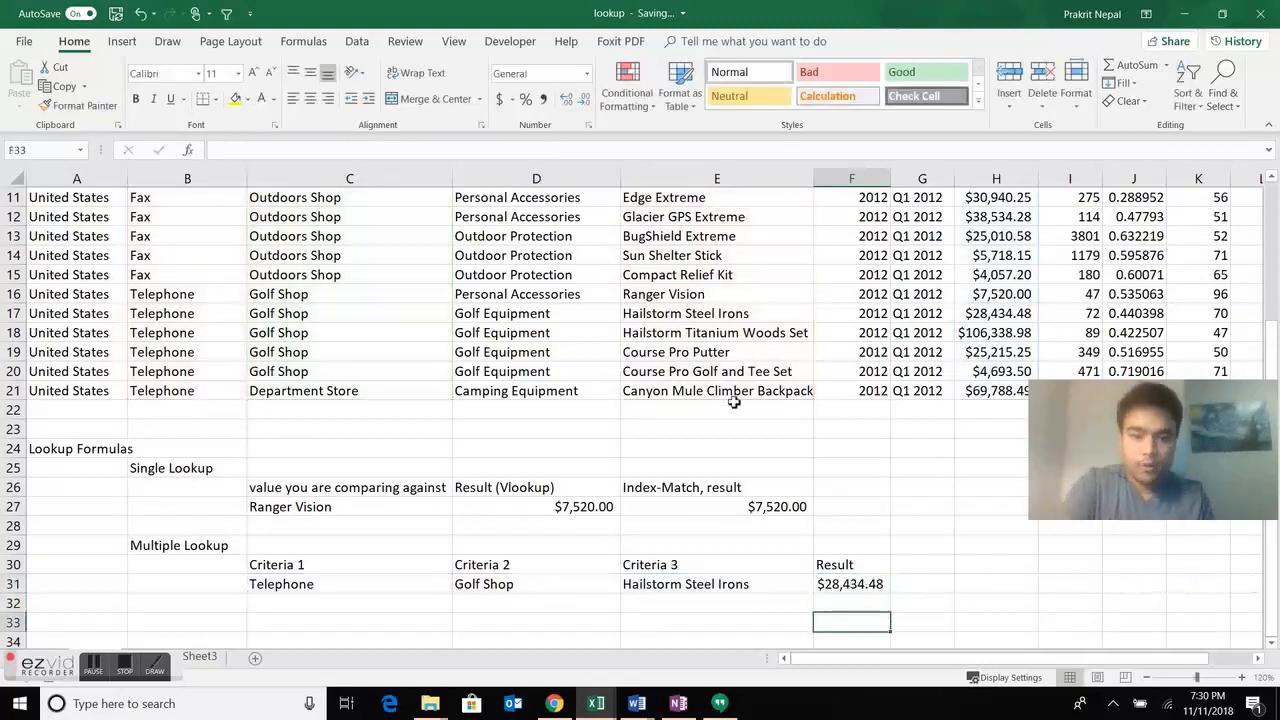
Check the order method, retailer type, product and revenue in table row 17 against the Multiple Lookup criteria and result.
left_click(731, 315)
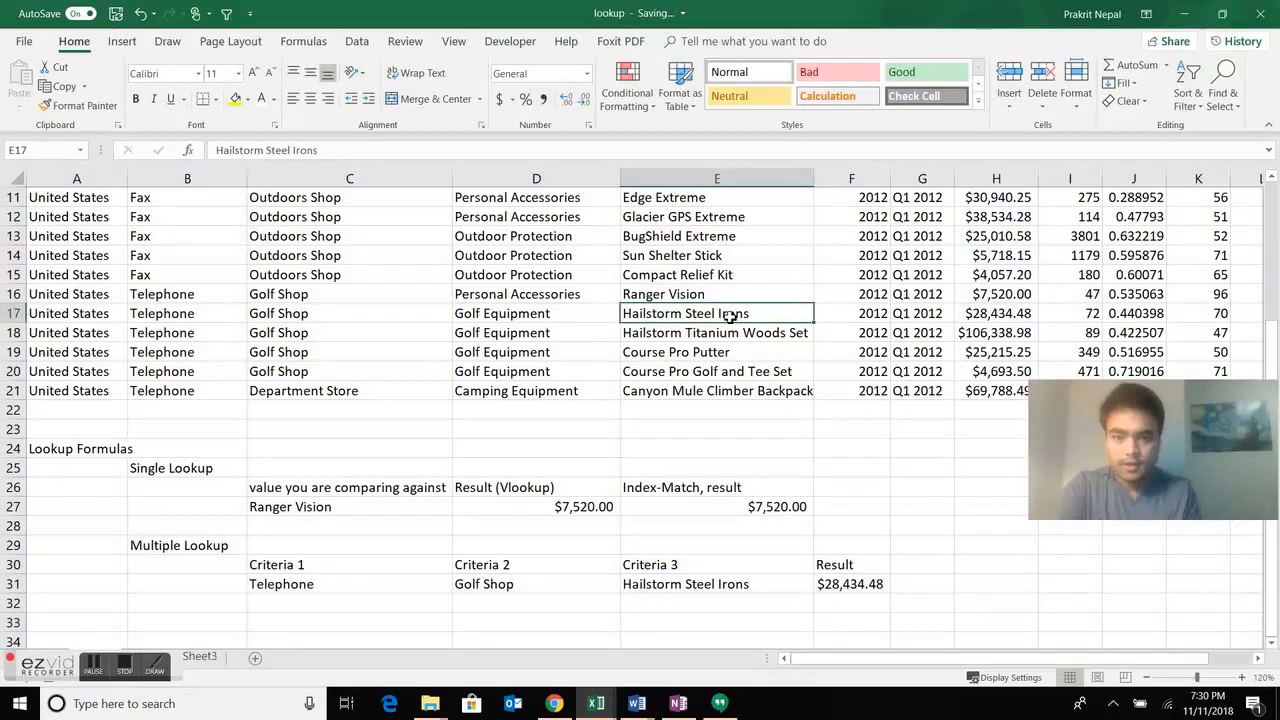
key("Left")
key("Left")
key("Left")
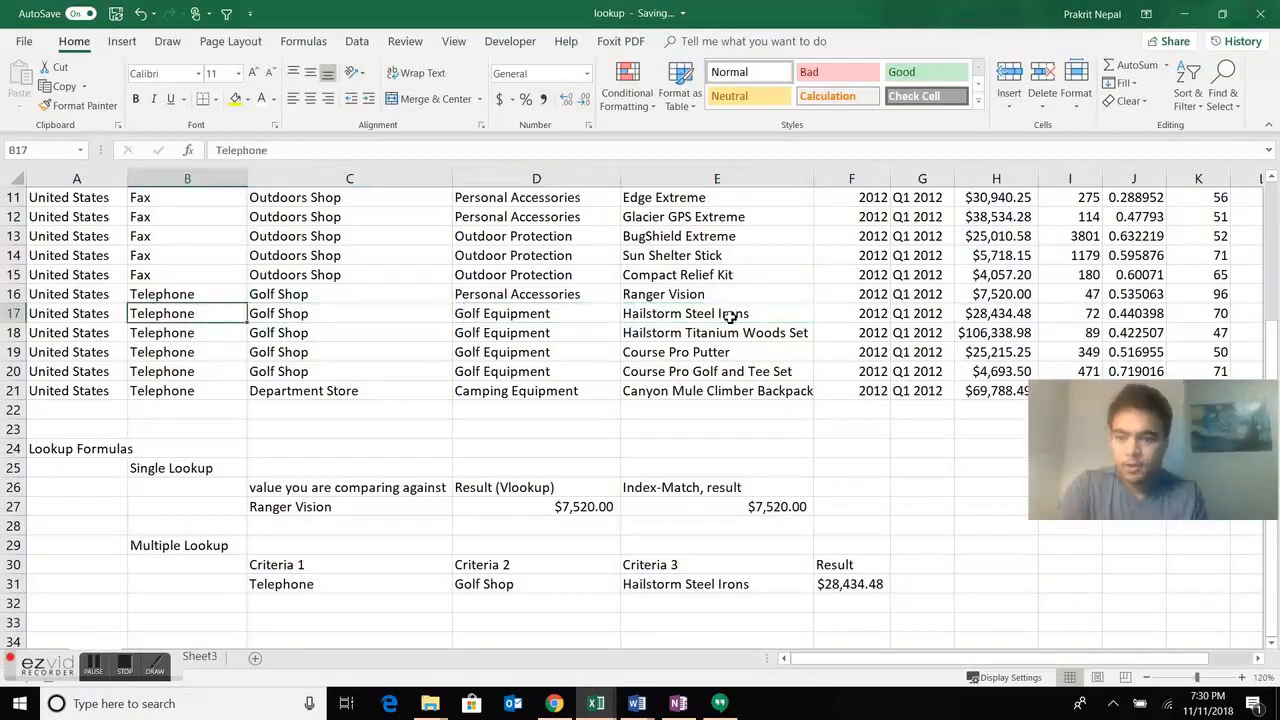
key("Right")
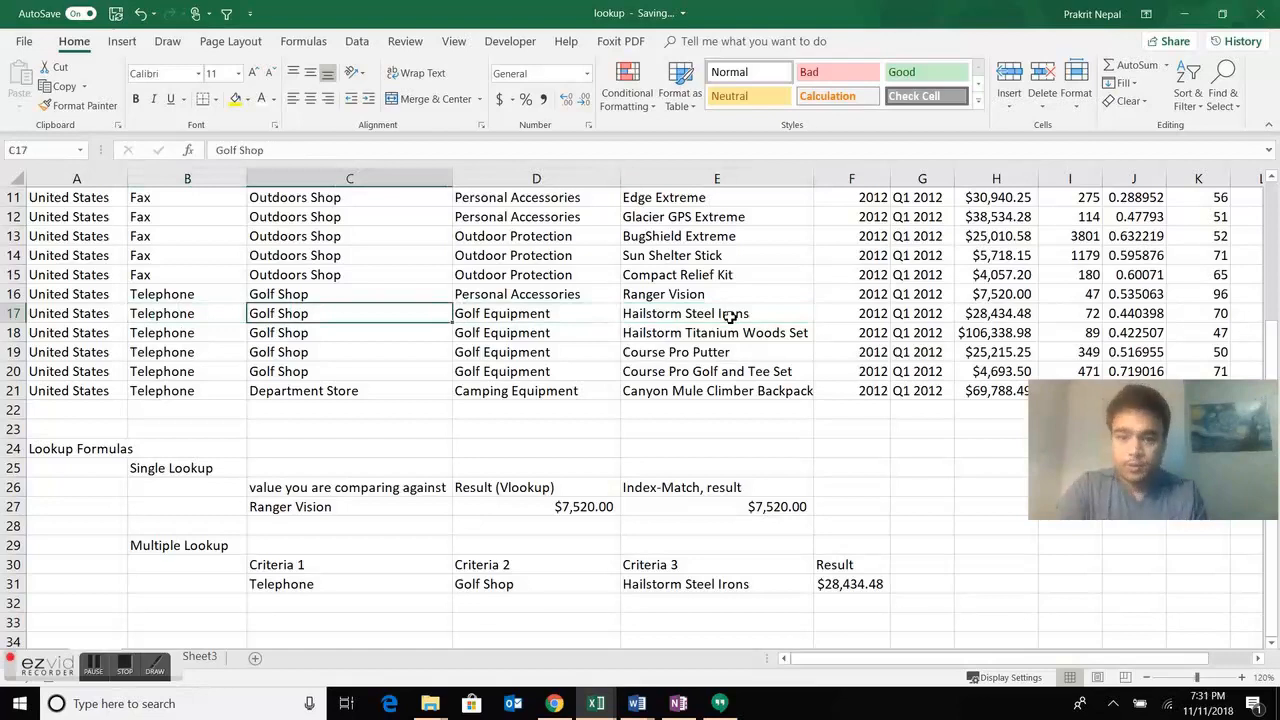
key("Right")
key("Right")
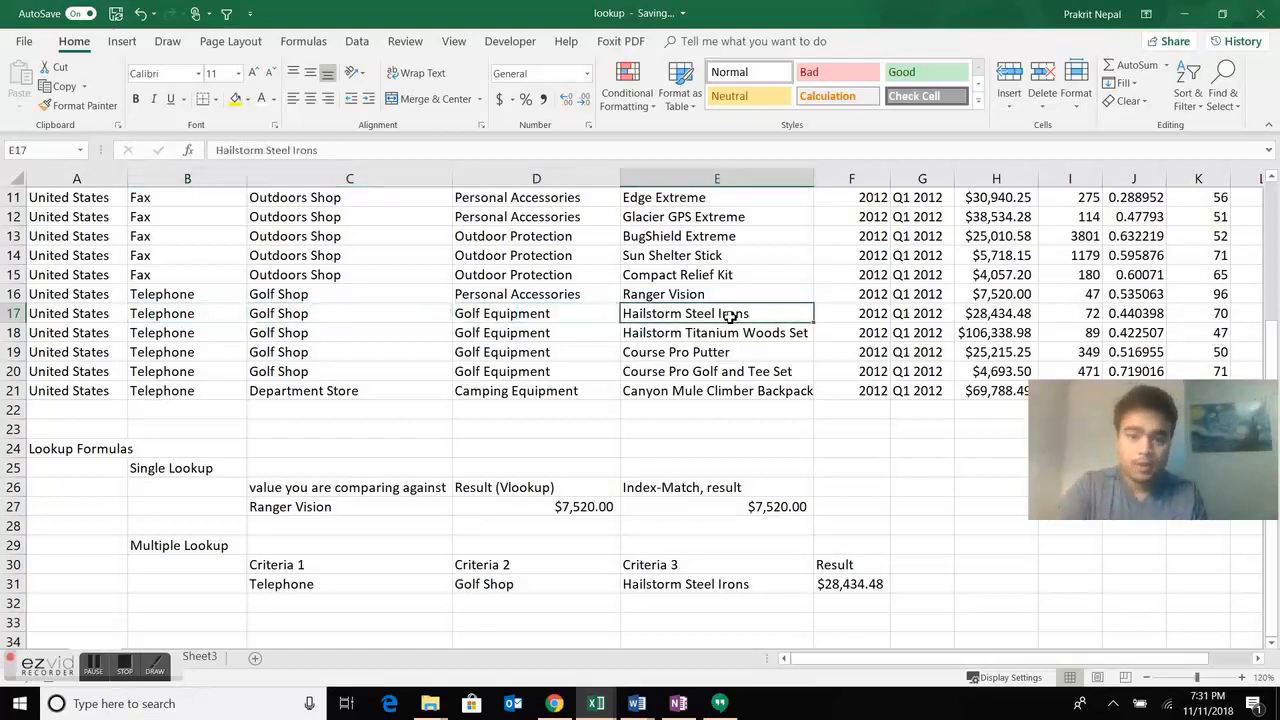
left_click(704, 595)
key("Up")
key("Up")
key("Up")
key("Up")
key("Up")
key("Up")
key("Up")
key("Up")
key("Up")
key("Up")
key("Up")
key("Up")
key("Up")
key("Up")
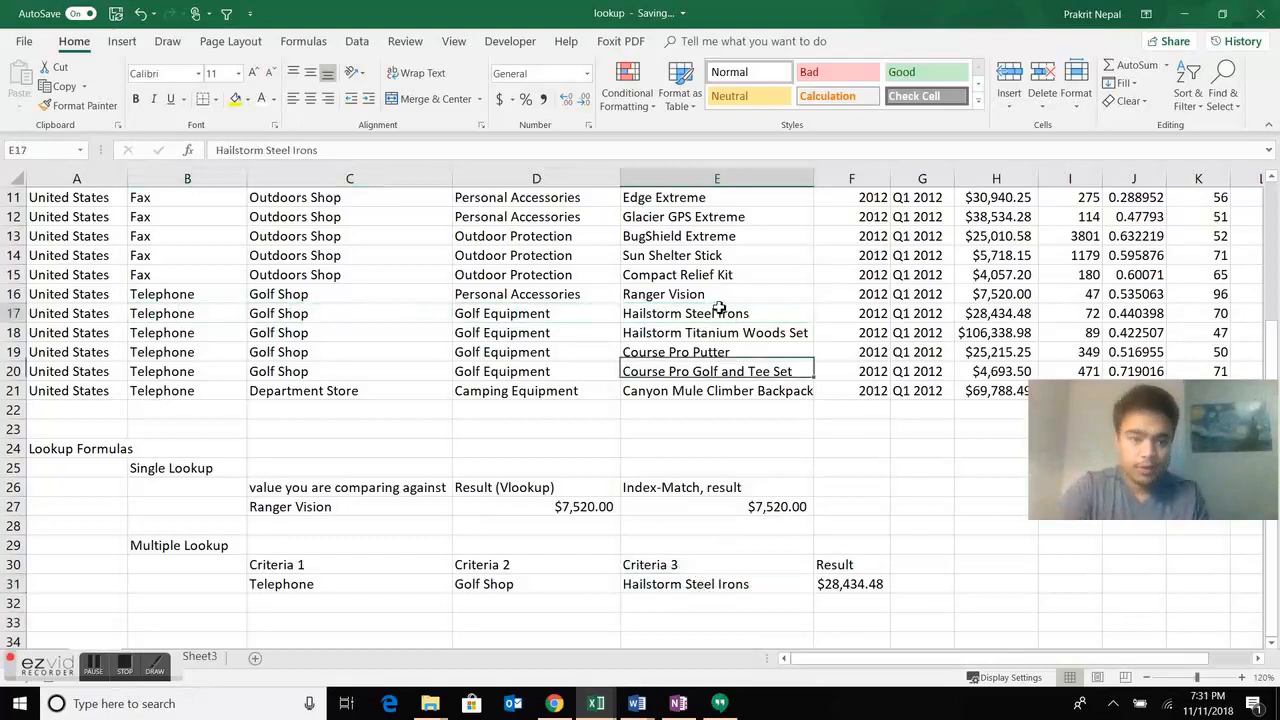
key("Right")
key("Right")
key("Right")
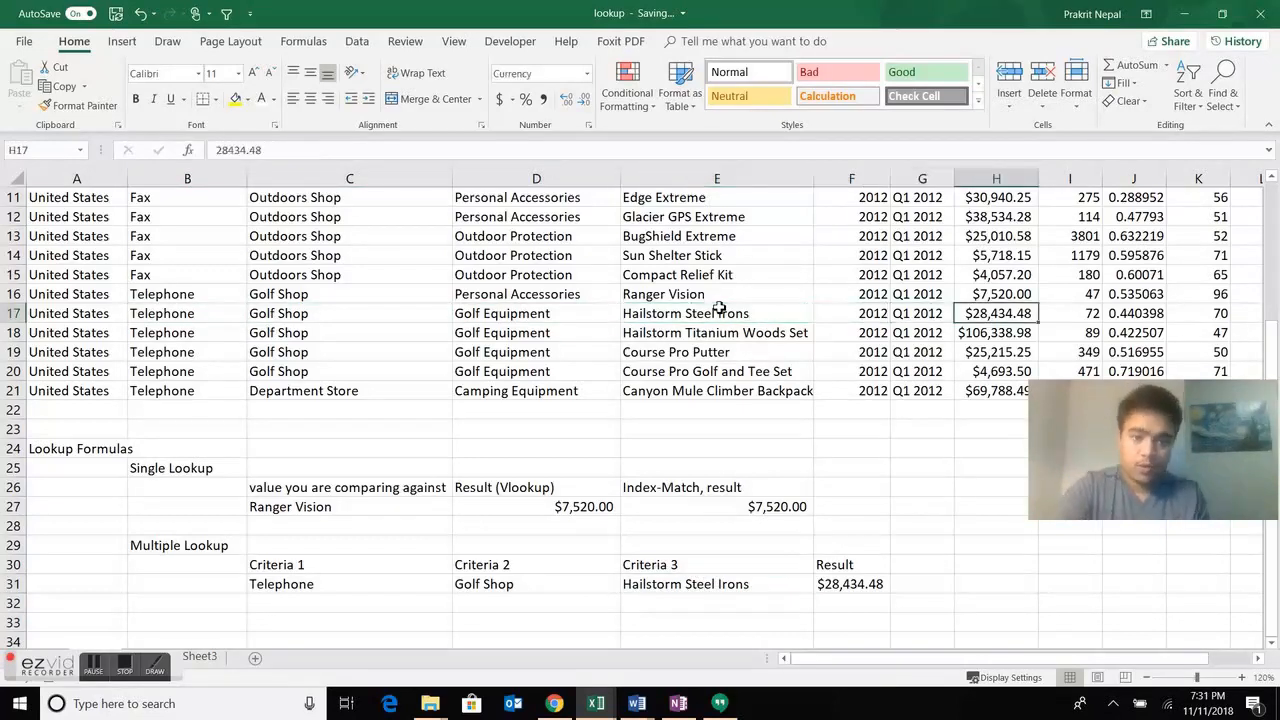
Reopen the Result formula in F31 for editing and commit it again as an array formula.
left_click(838, 587)
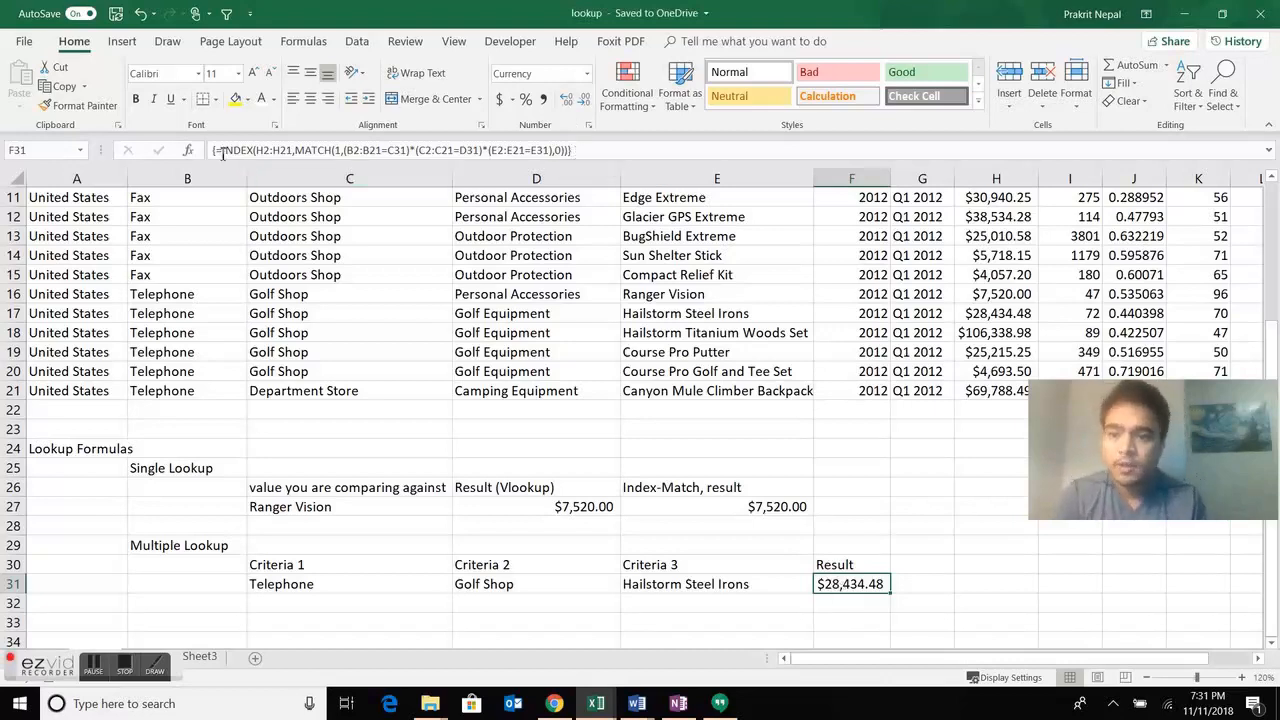
left_click(605, 151)
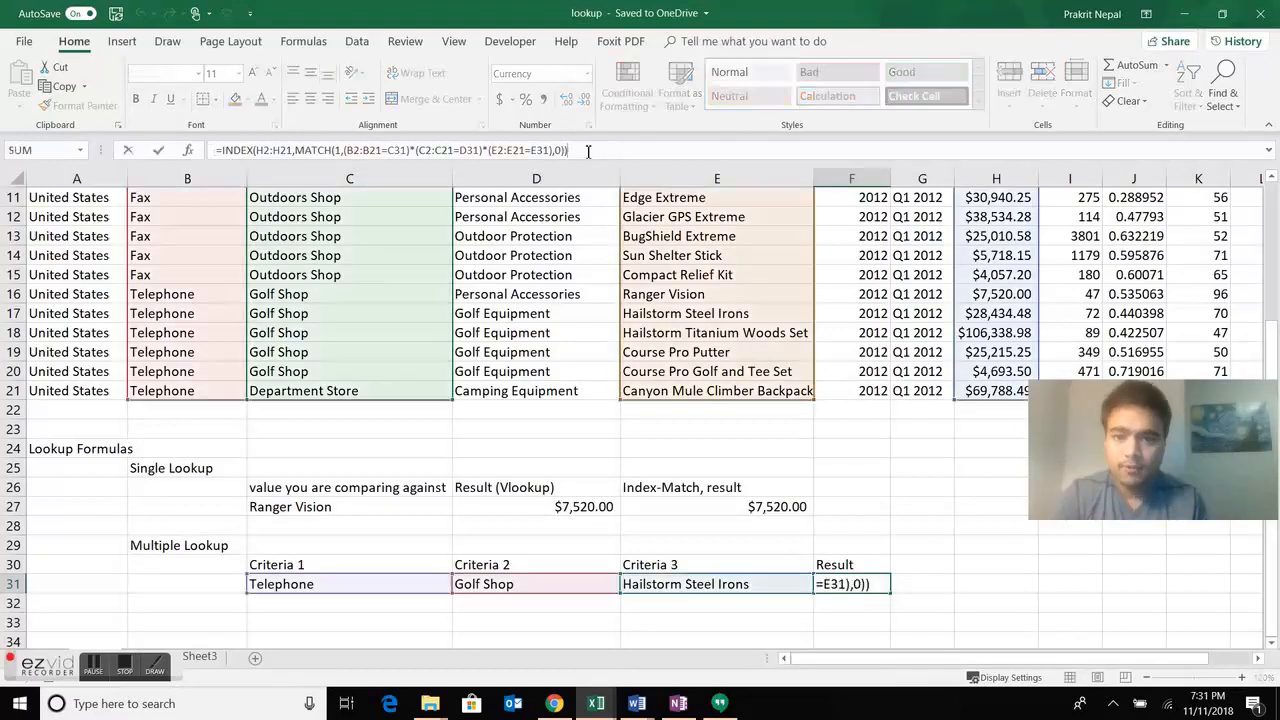
key("ctrl+shift+Return")
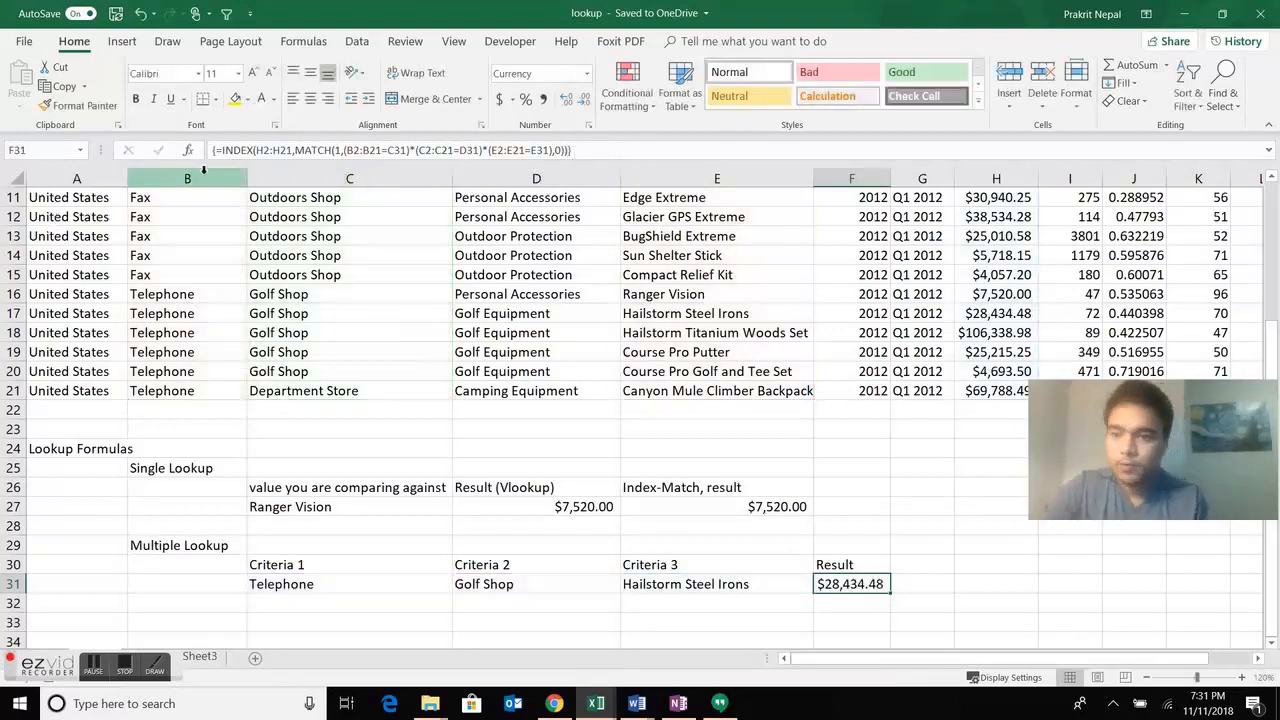